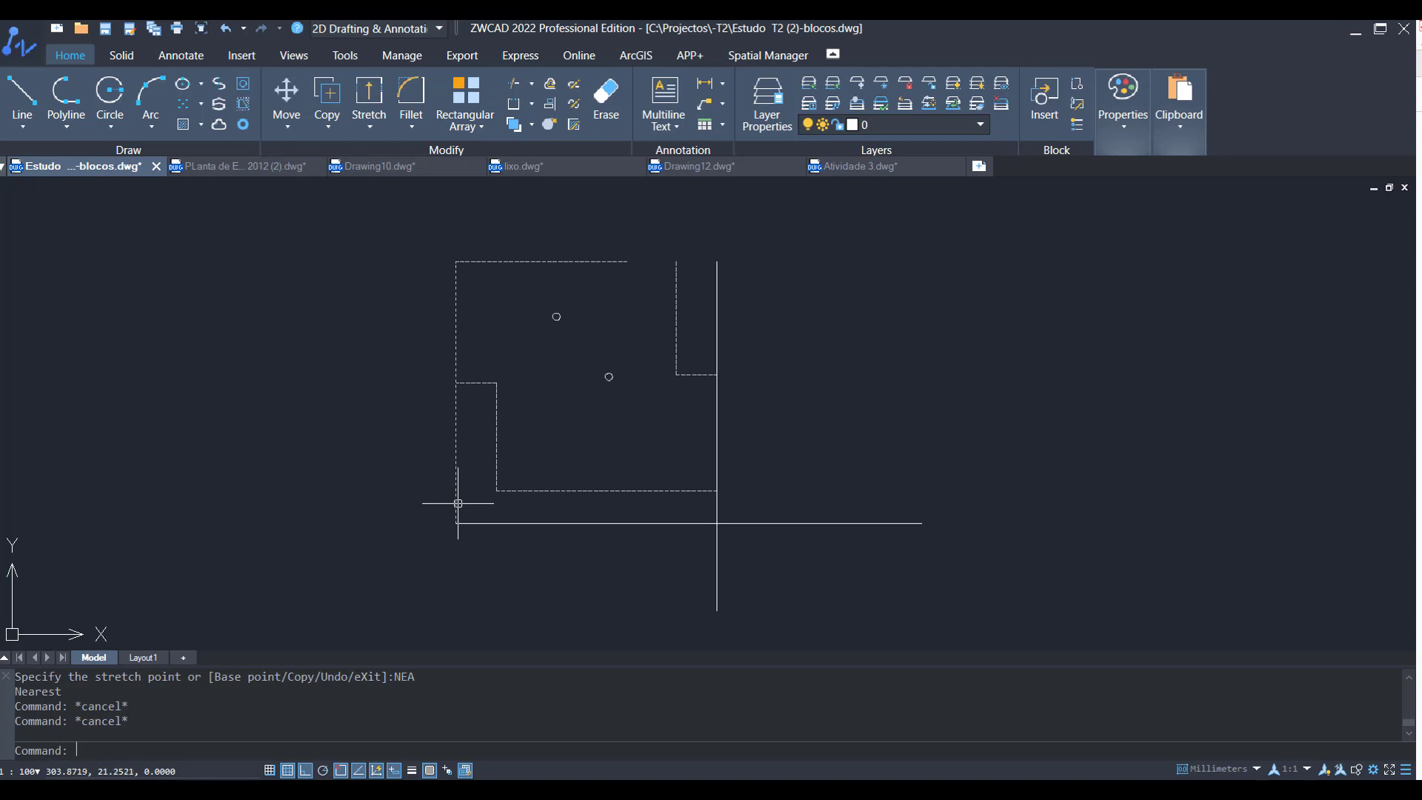
Step: Chamfer the outline's lower-left outer corner with distances of 2 on the vertical dashed line and 3 on the horizontal line
scroll(458, 504, "up", 2)
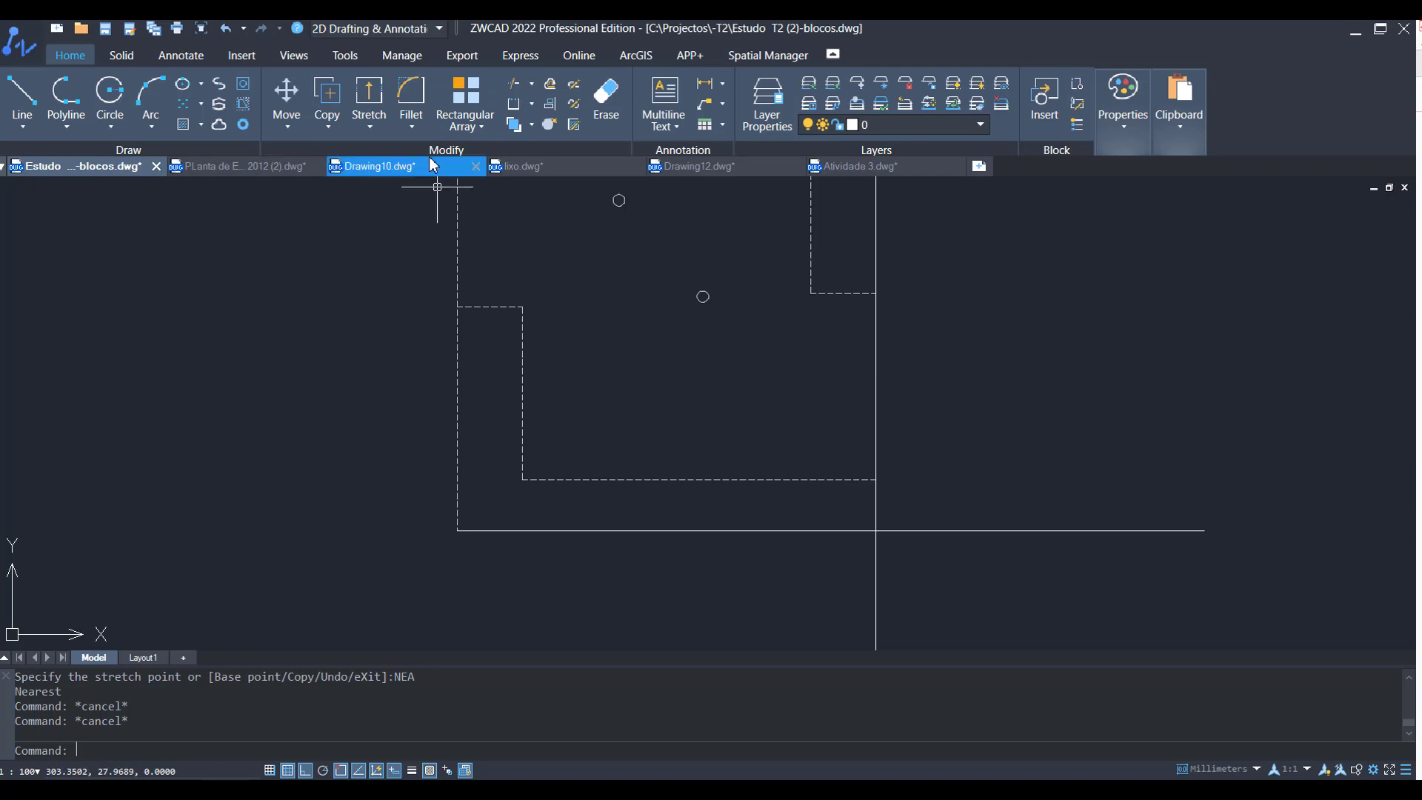
left_click(411, 132)
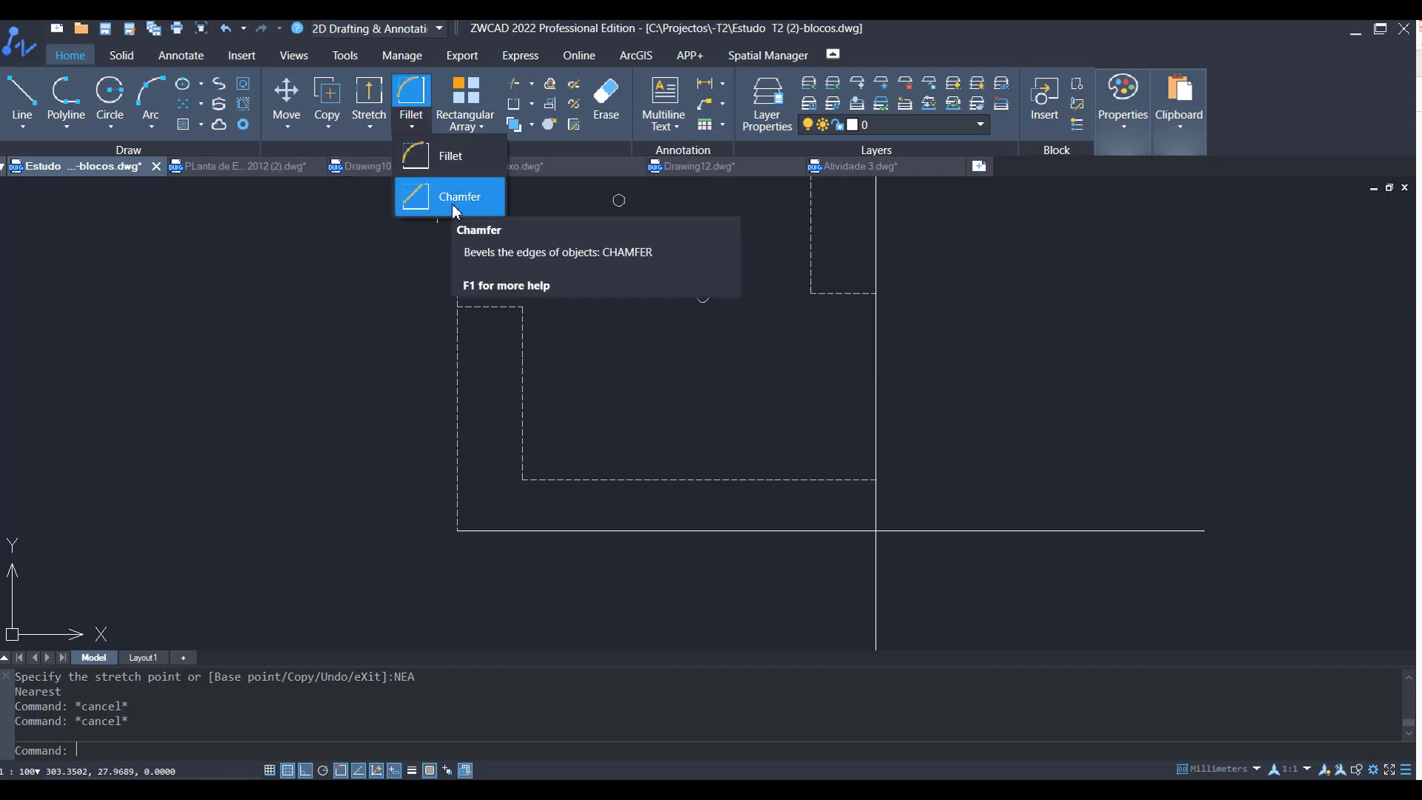
left_click(449, 205)
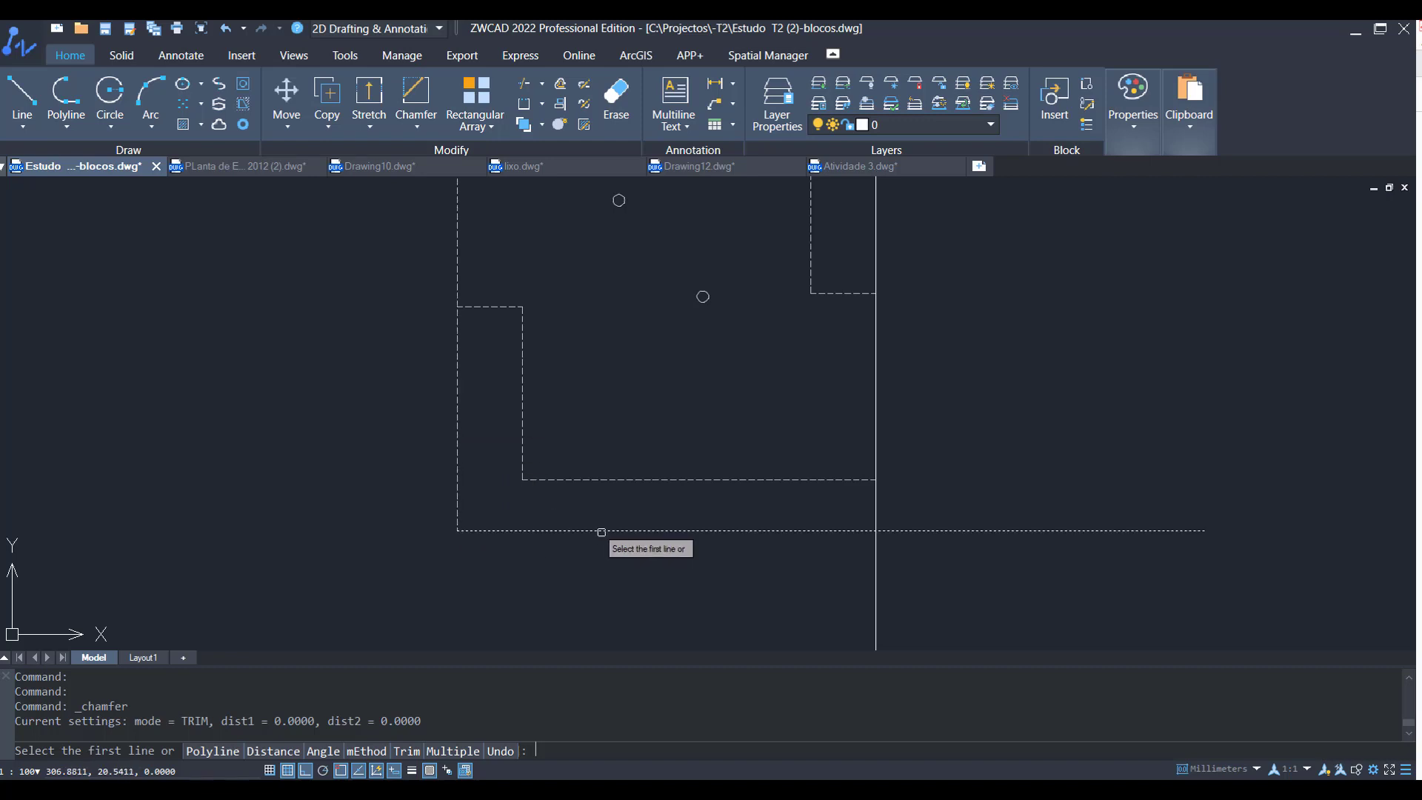
left_click(273, 751)
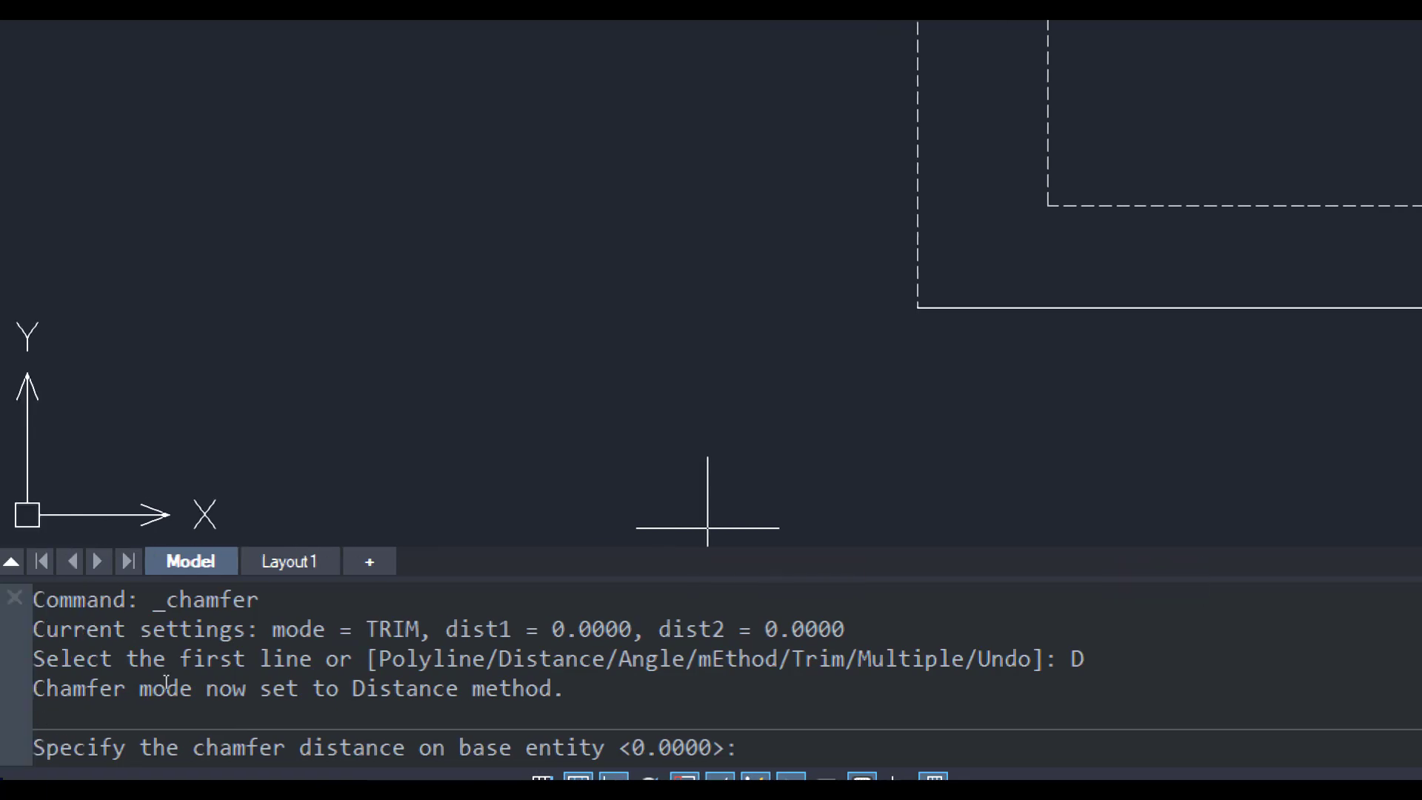
type("2")
key("Return")
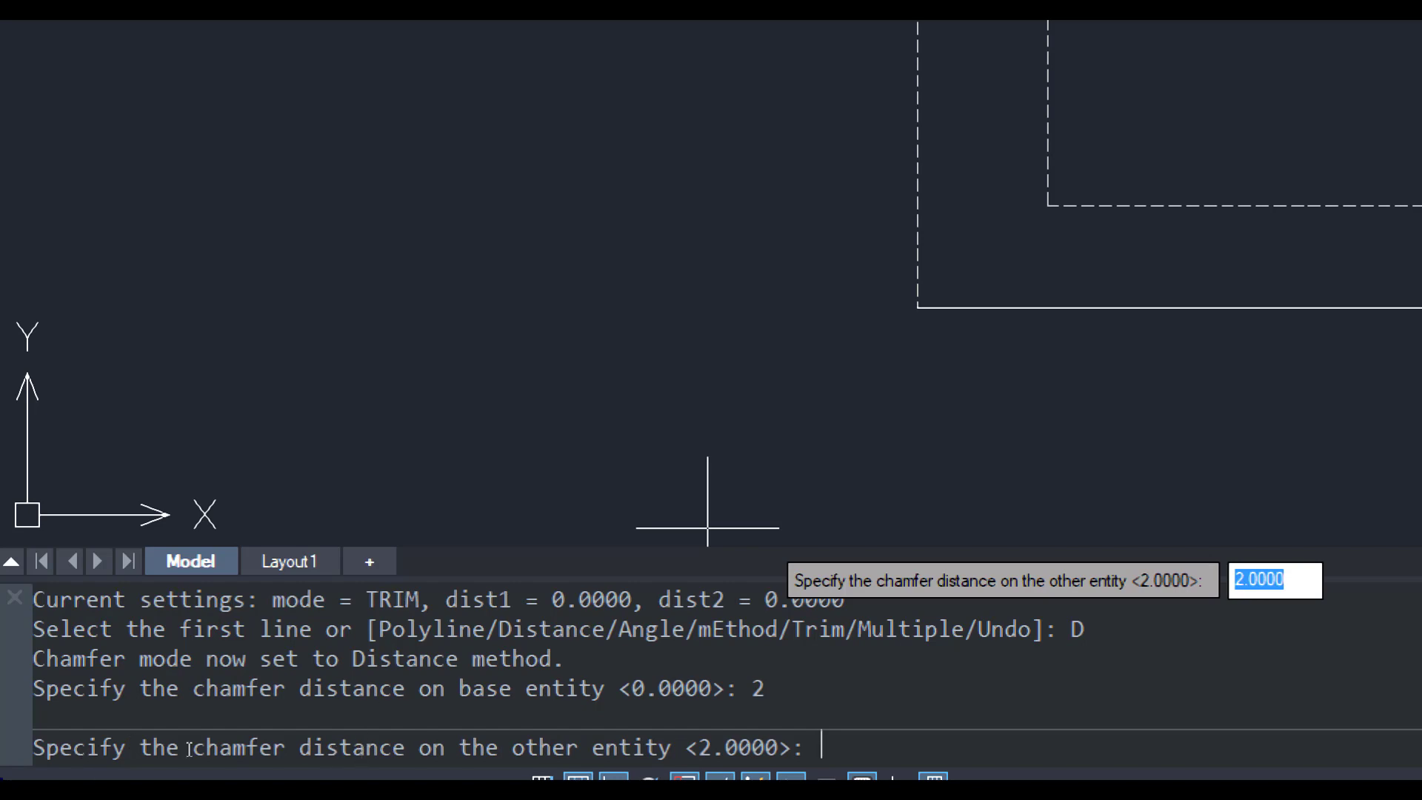
type("3")
key("Return")
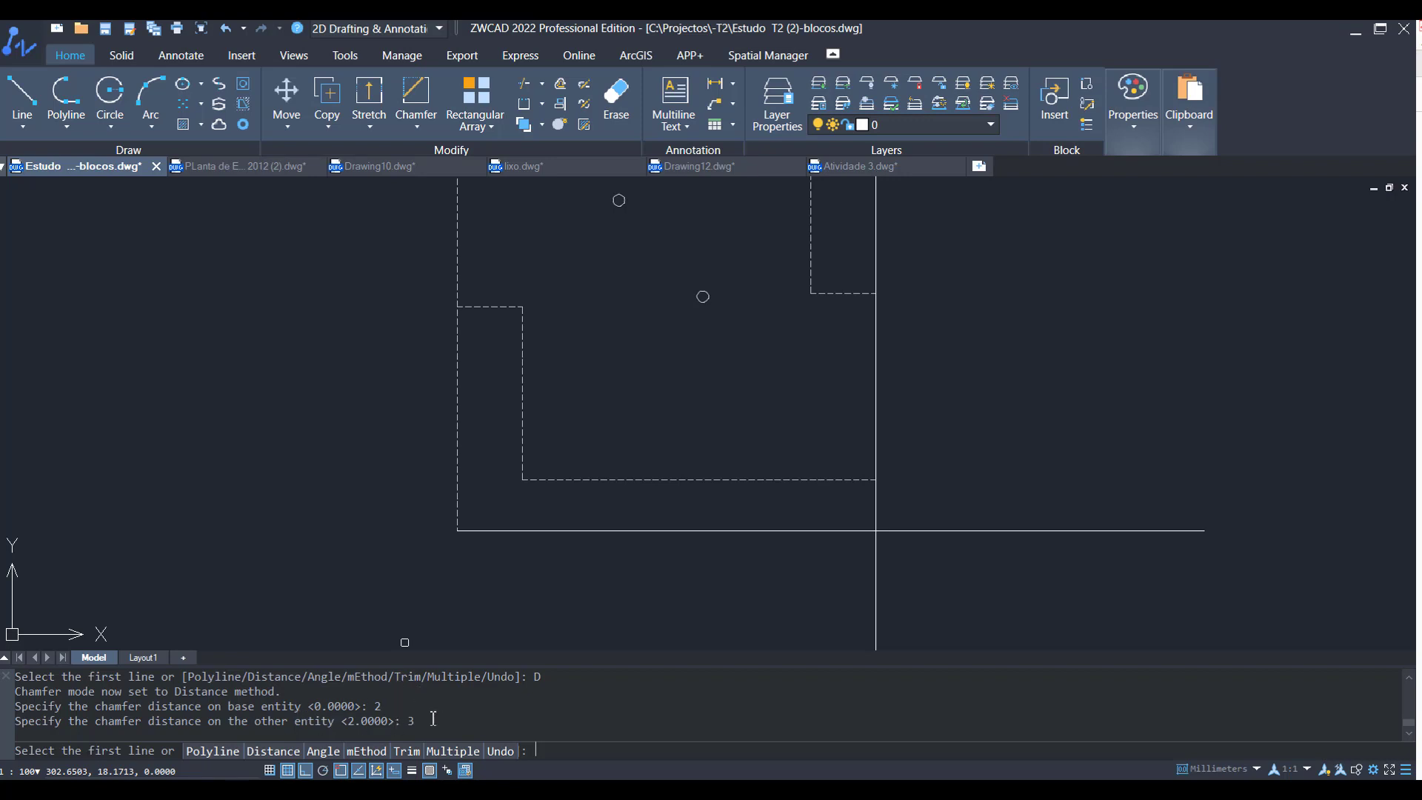
left_click(458, 445)
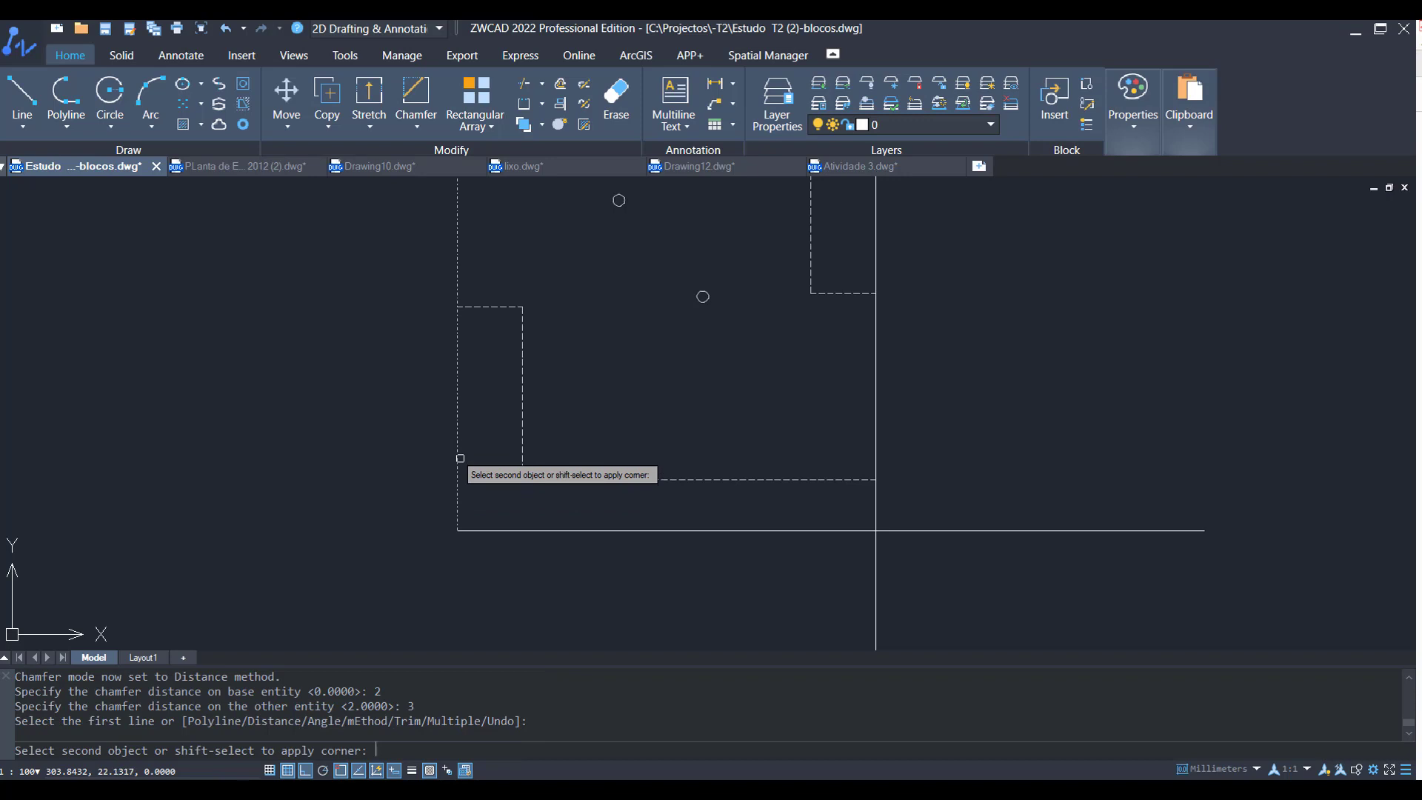
left_click(546, 529)
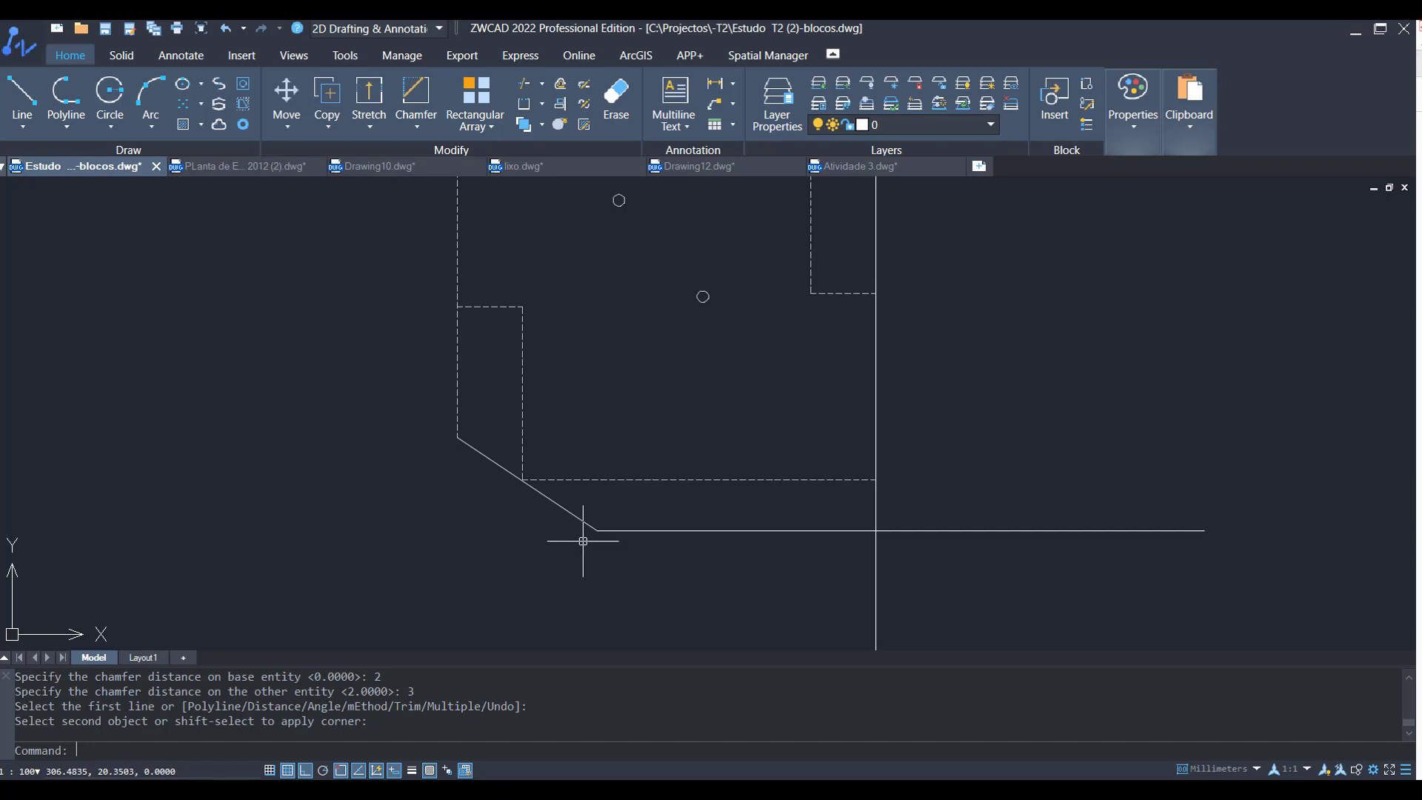
Step: Chamfer the outline's lower-right outer corner with distances of 2 on the horizontal line and 3 on the vertical line
scroll(580, 539, "up", 2)
scroll(535, 512, "up", 2)
middle_click_drag(470, 520, 405, 536)
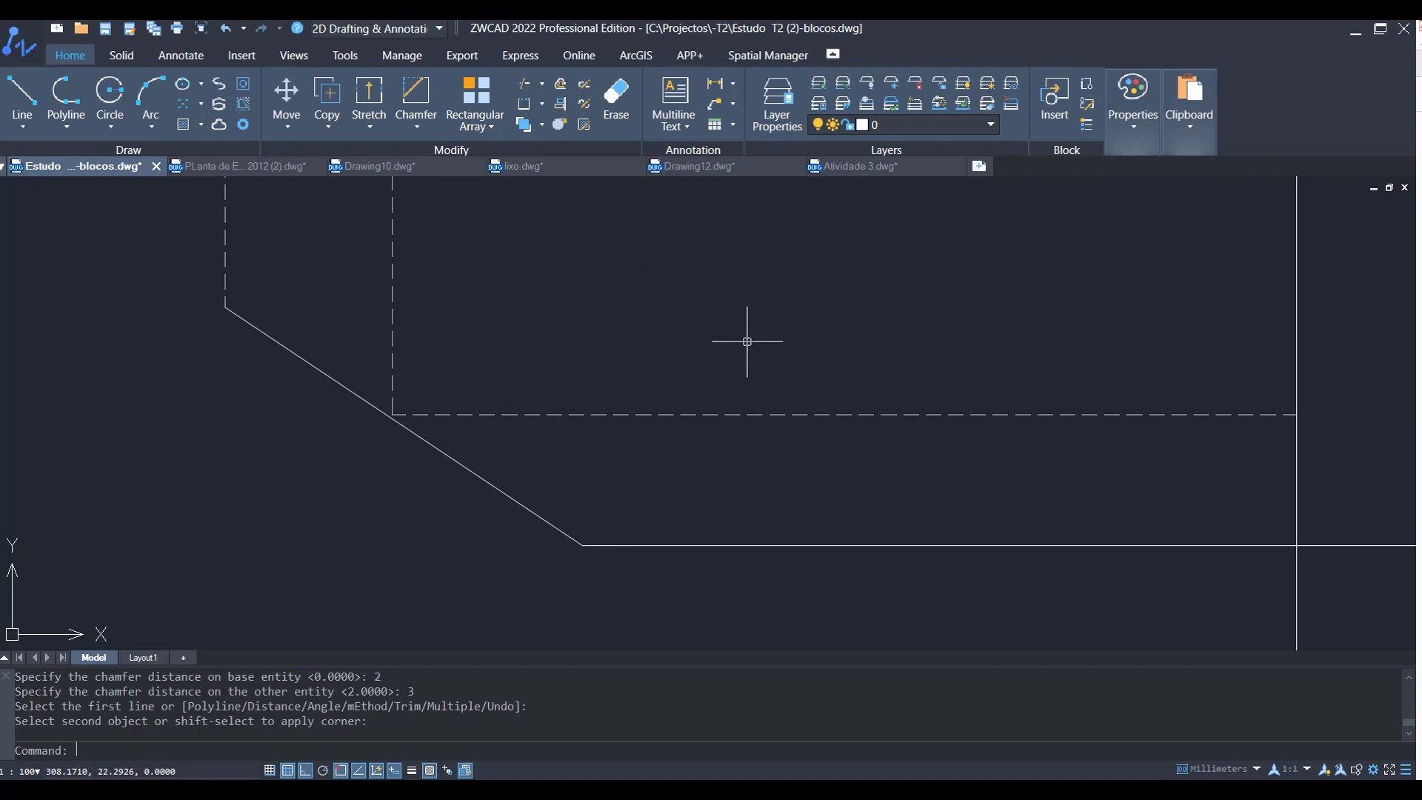
scroll(747, 341, "down", 3)
mouse_move(749, 333)
middle_mouse_down()
mouse_move(575, 378)
mouse_move(486, 440)
middle_mouse_up()
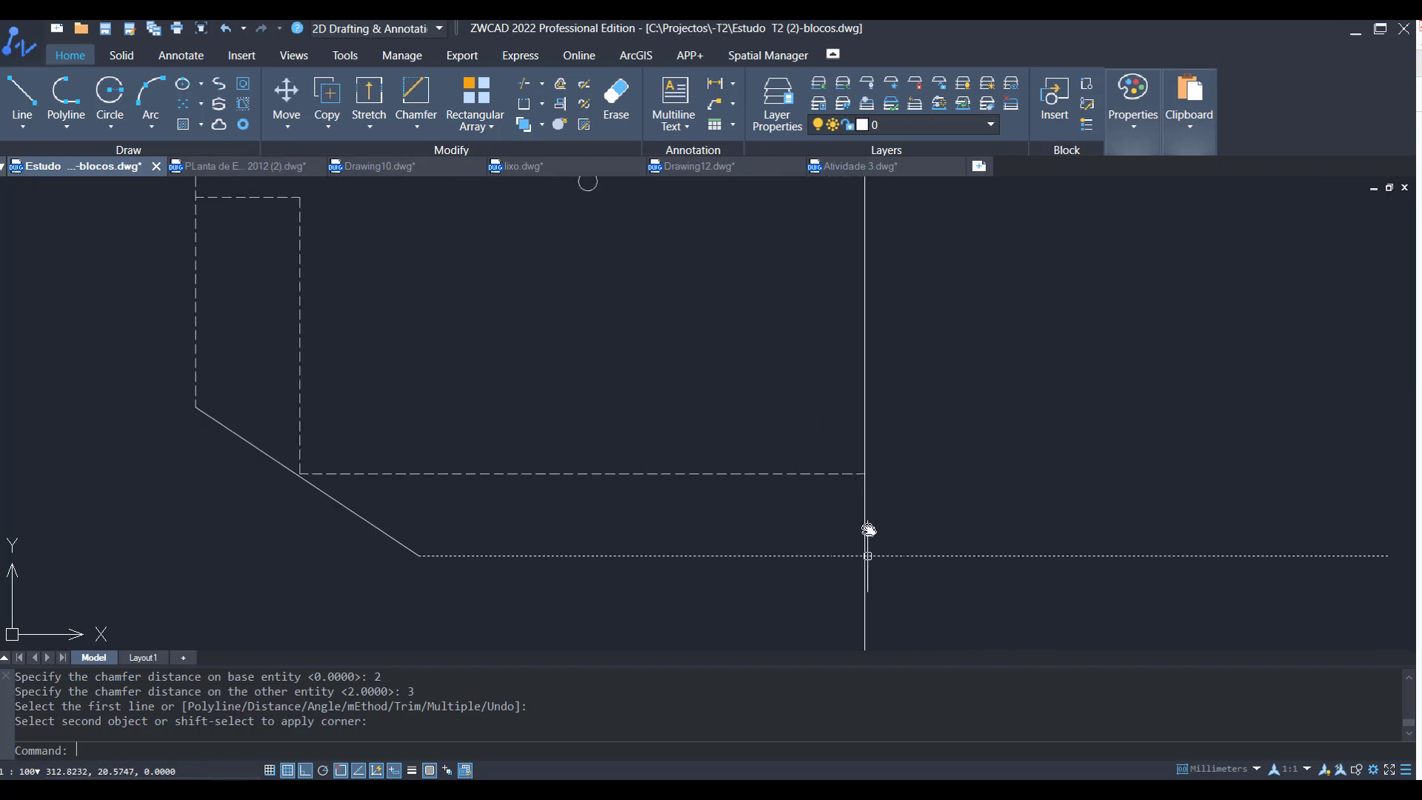
middle_click_drag(868, 530, 856, 412)
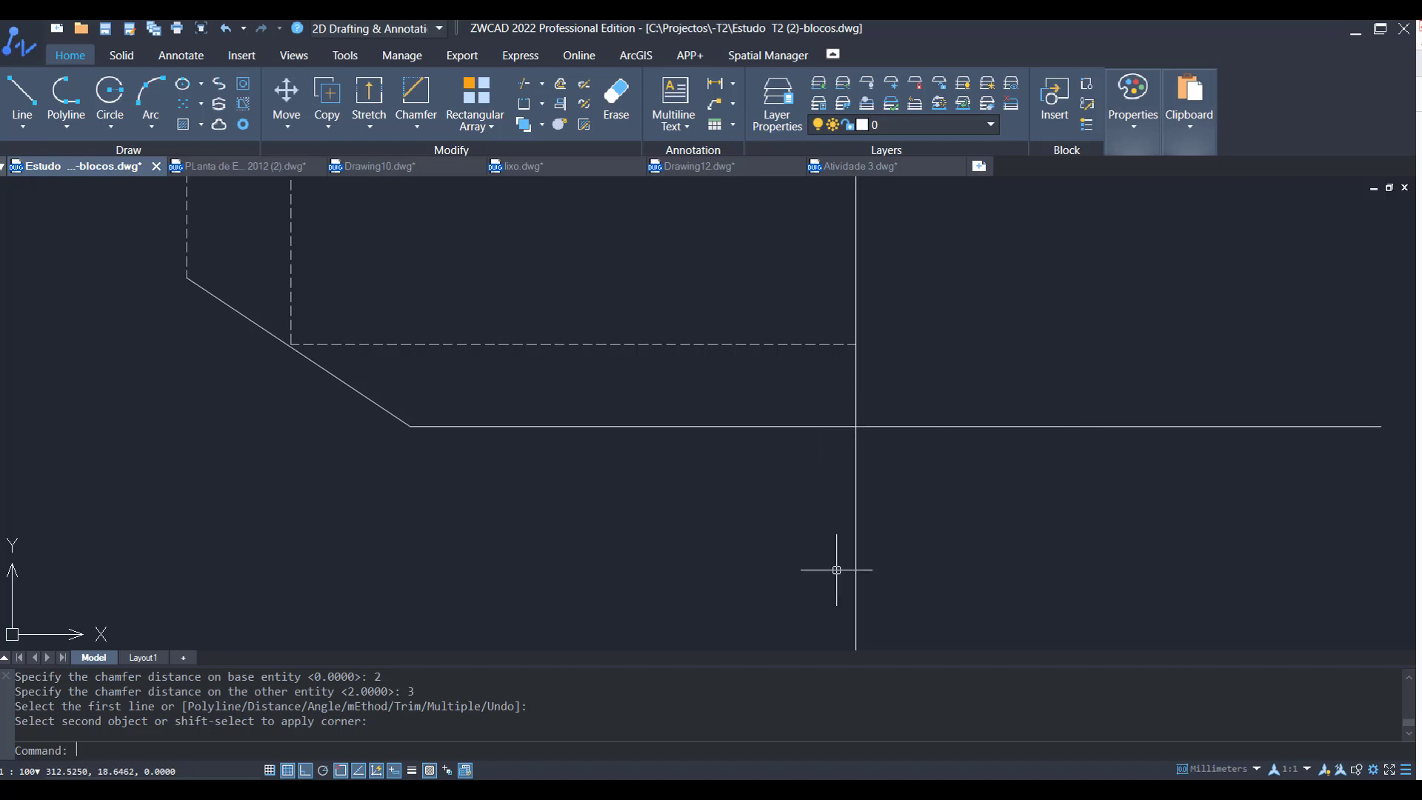
scroll(851, 414, "up", 2)
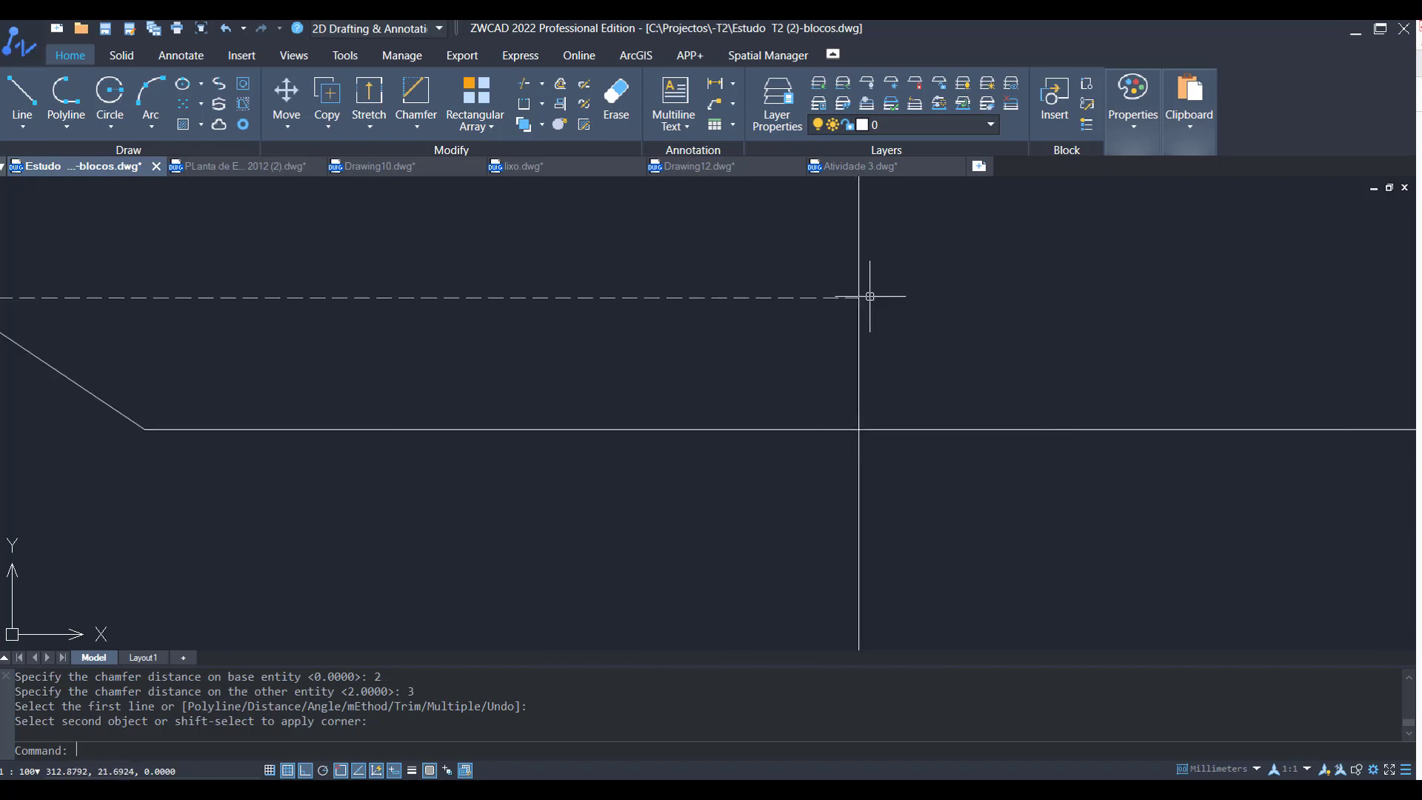
scroll(704, 399, "down", 2)
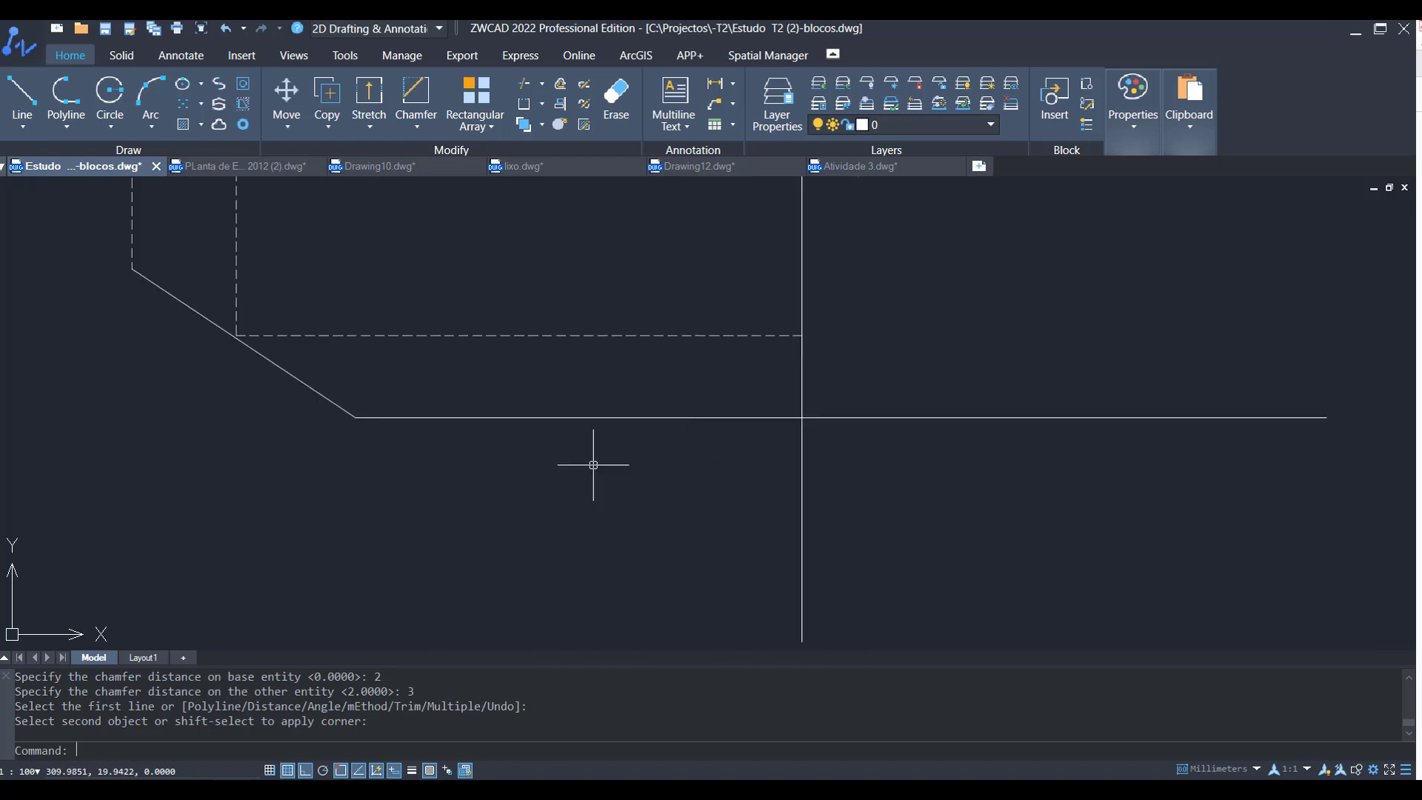
type("CHA")
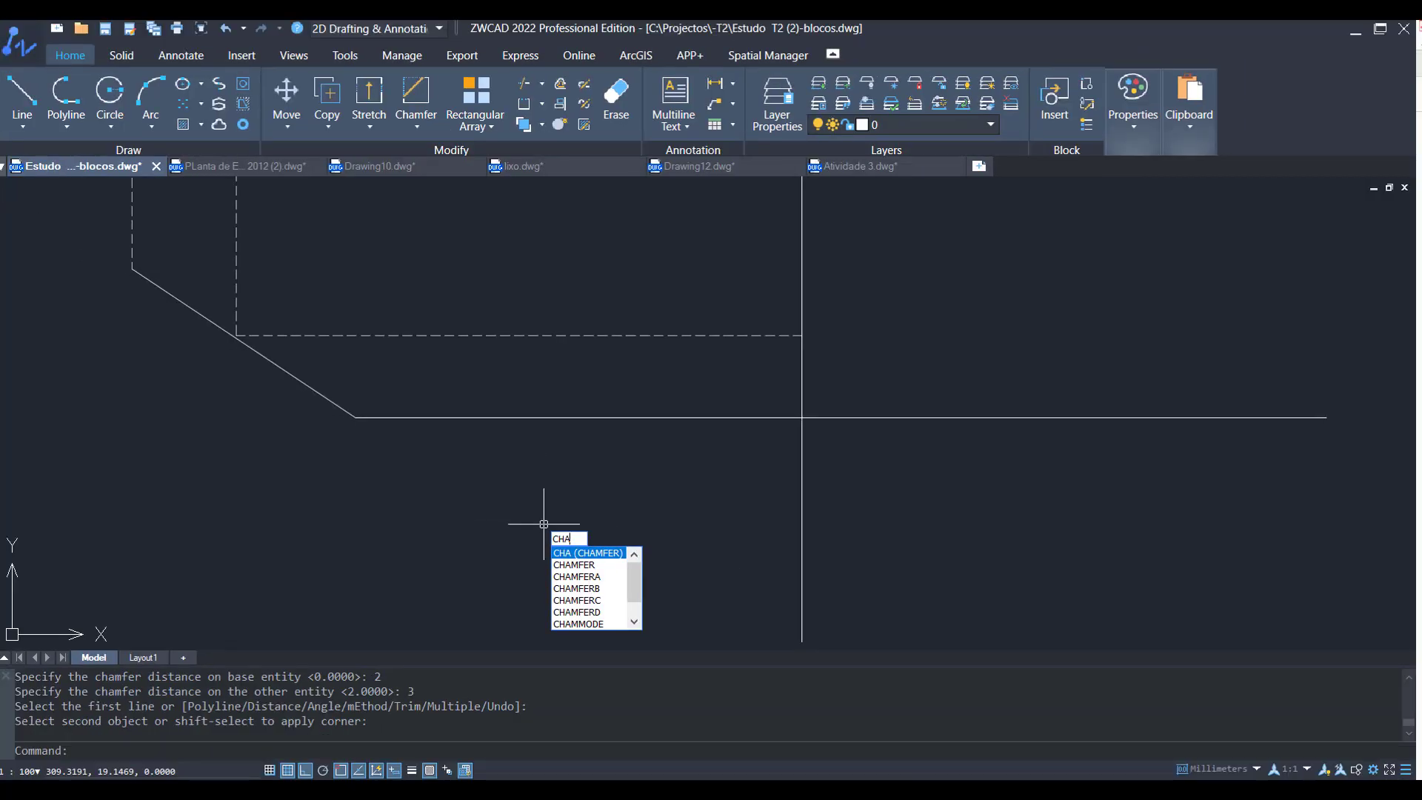
key("Return")
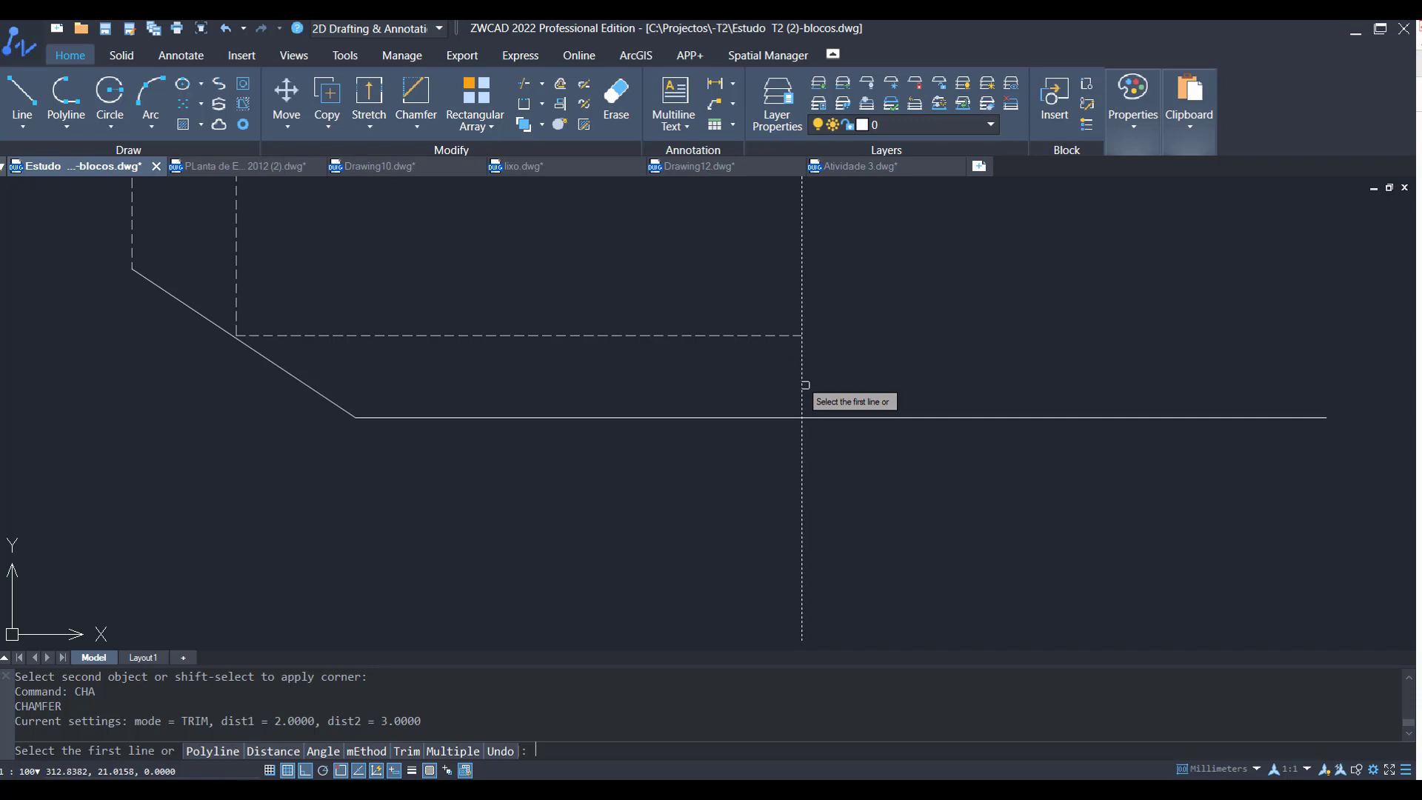
left_click(743, 419)
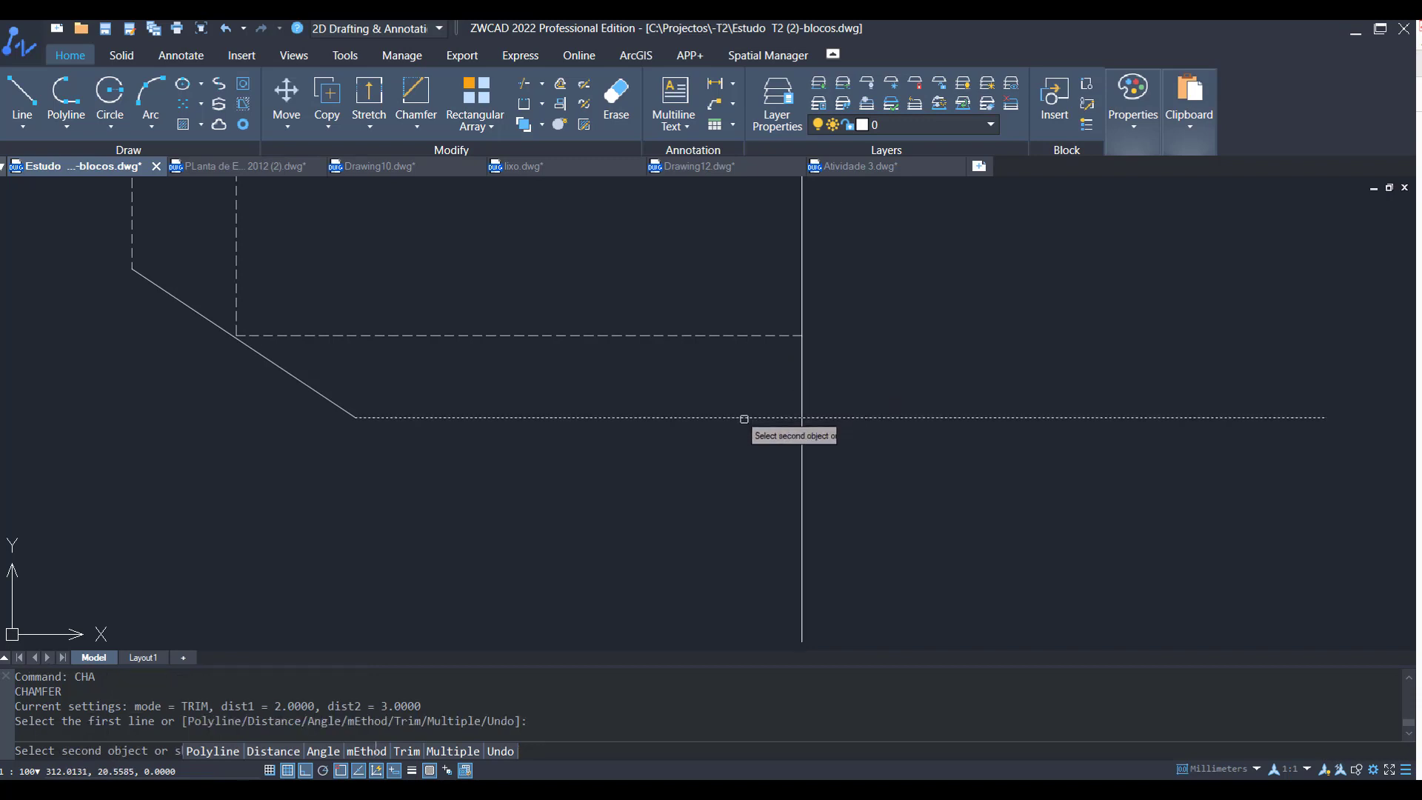
left_click(799, 287)
middle_click_drag(803, 334, 952, 508)
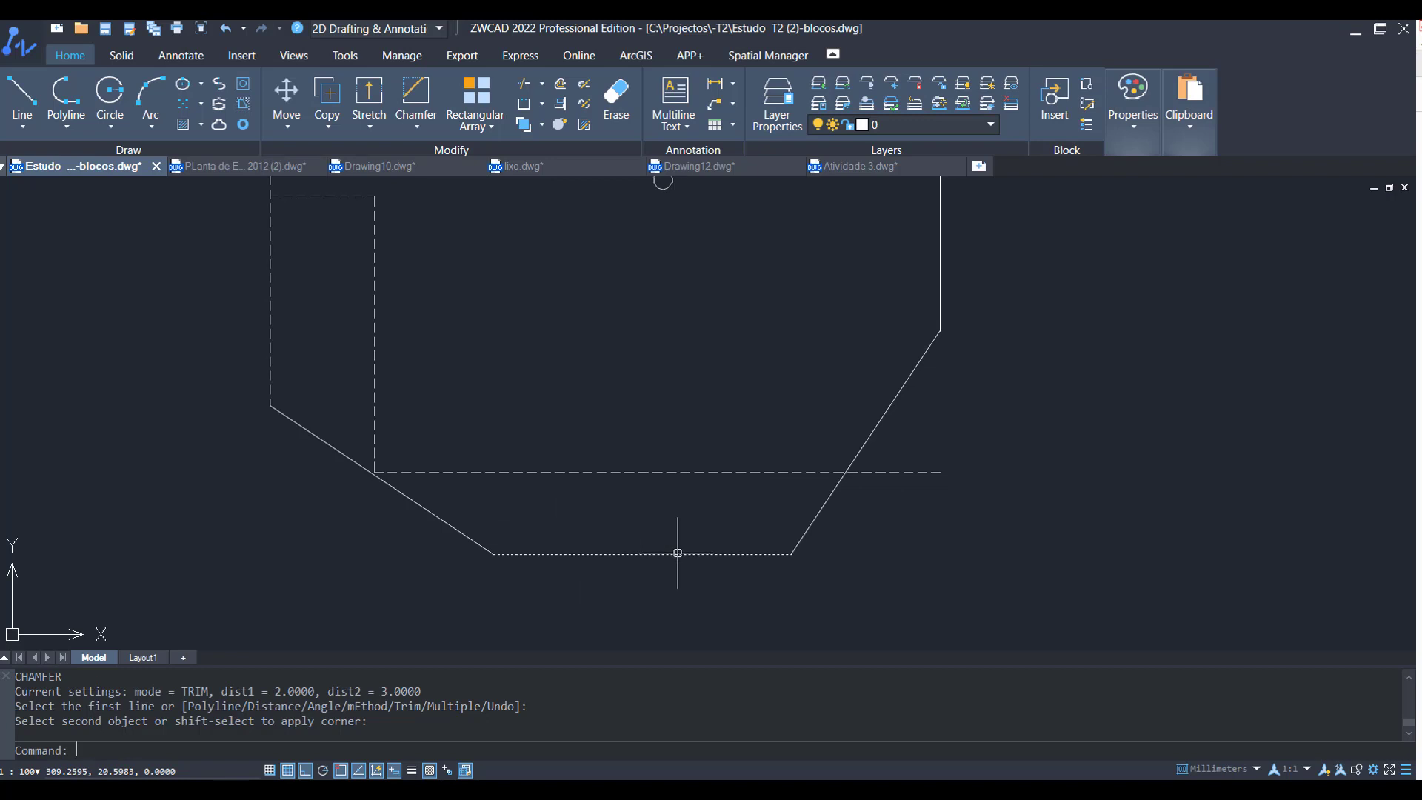
left_click(821, 507)
key("Escape")
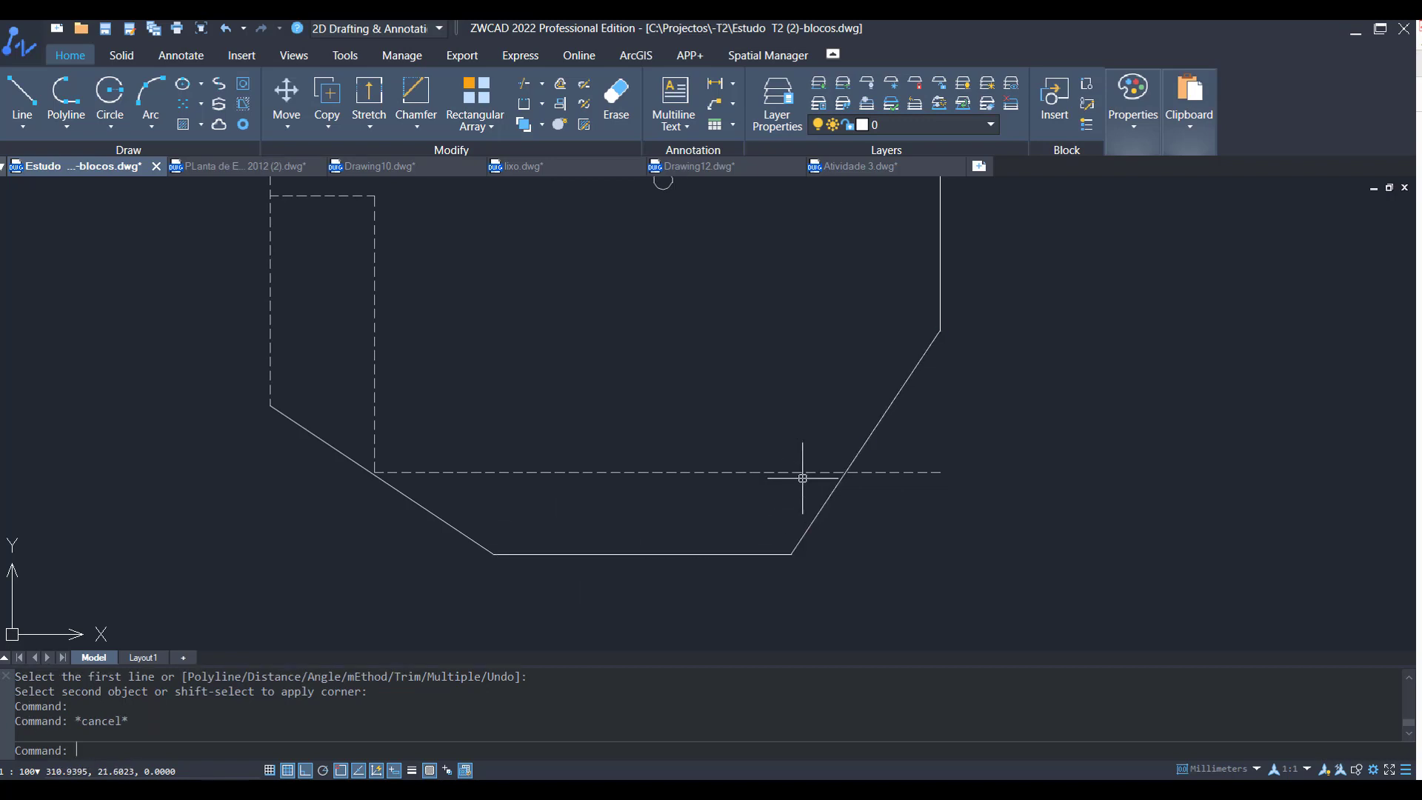
left_click(943, 238)
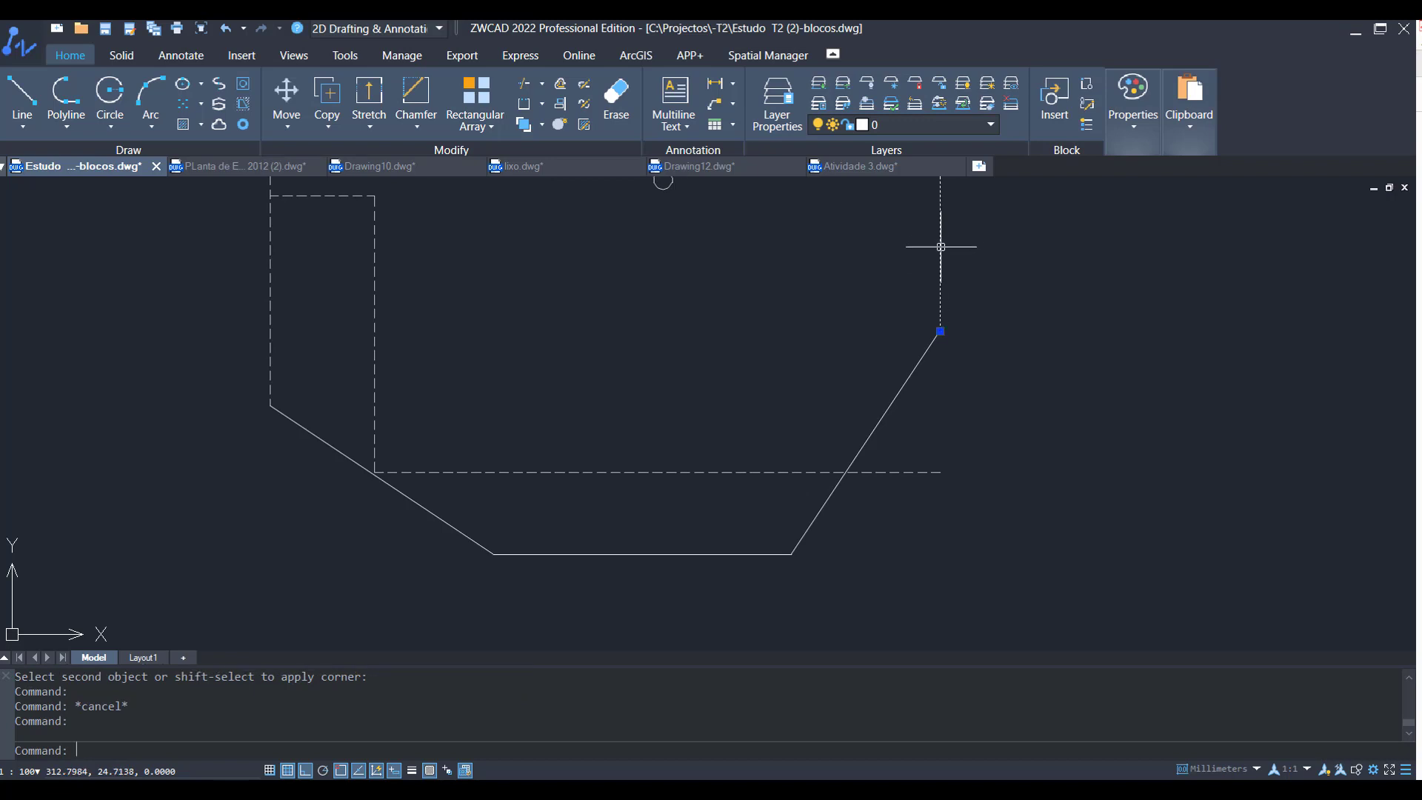
left_click(755, 553)
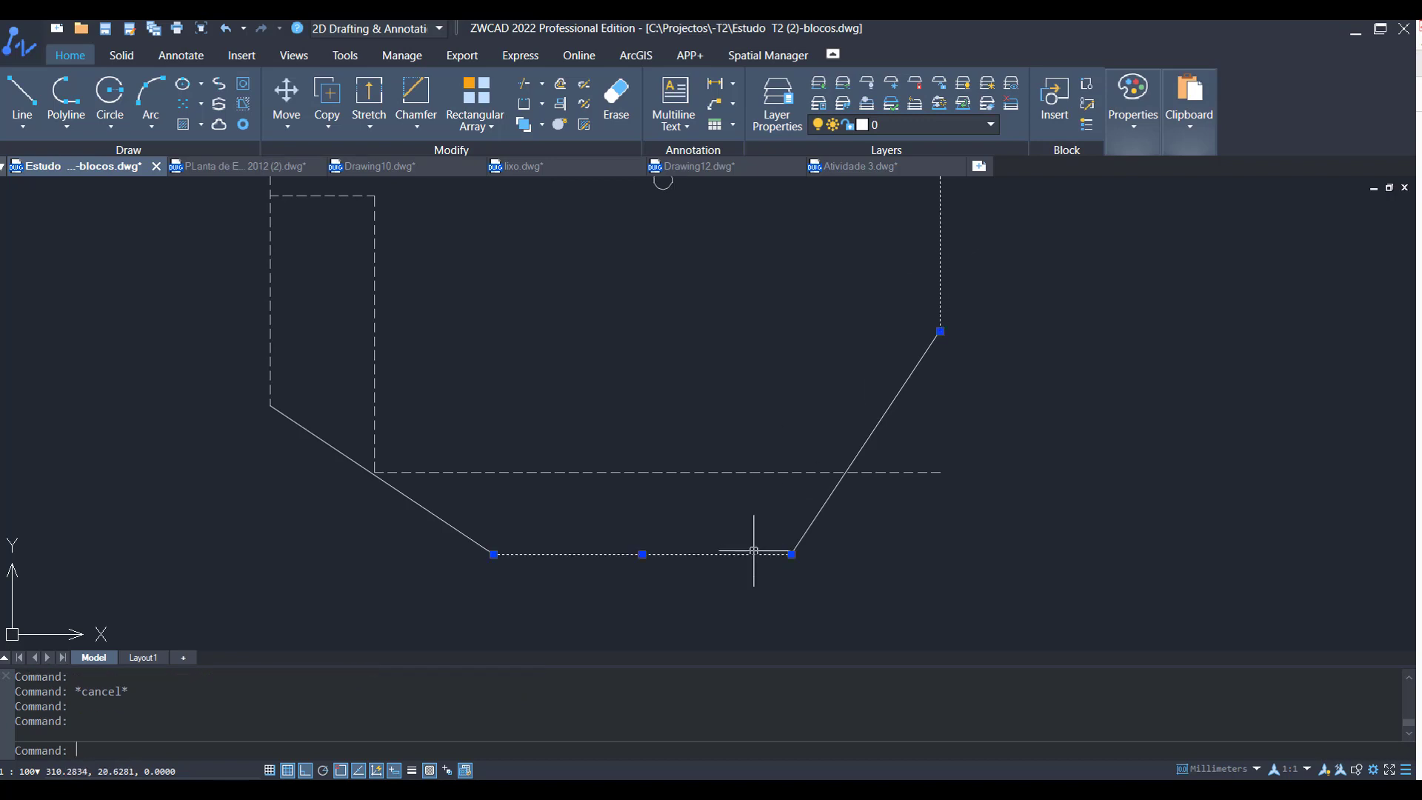
key("Escape")
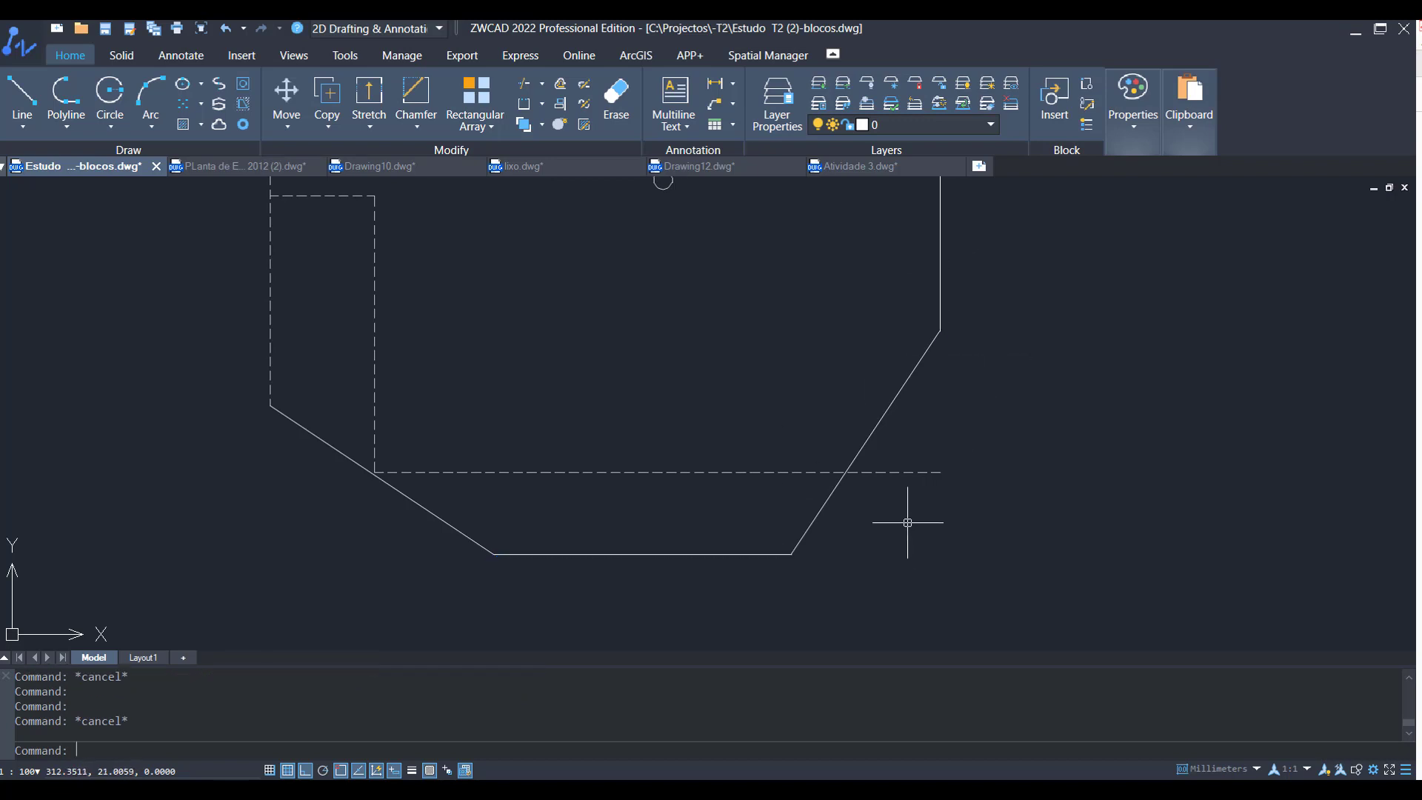
Step: Chamfer the lower-right outer corner again with 2 on the vertical line and 3 on the horizontal line, and erase the earlier, steeper chamfer line
type("CHA")
key("Return")
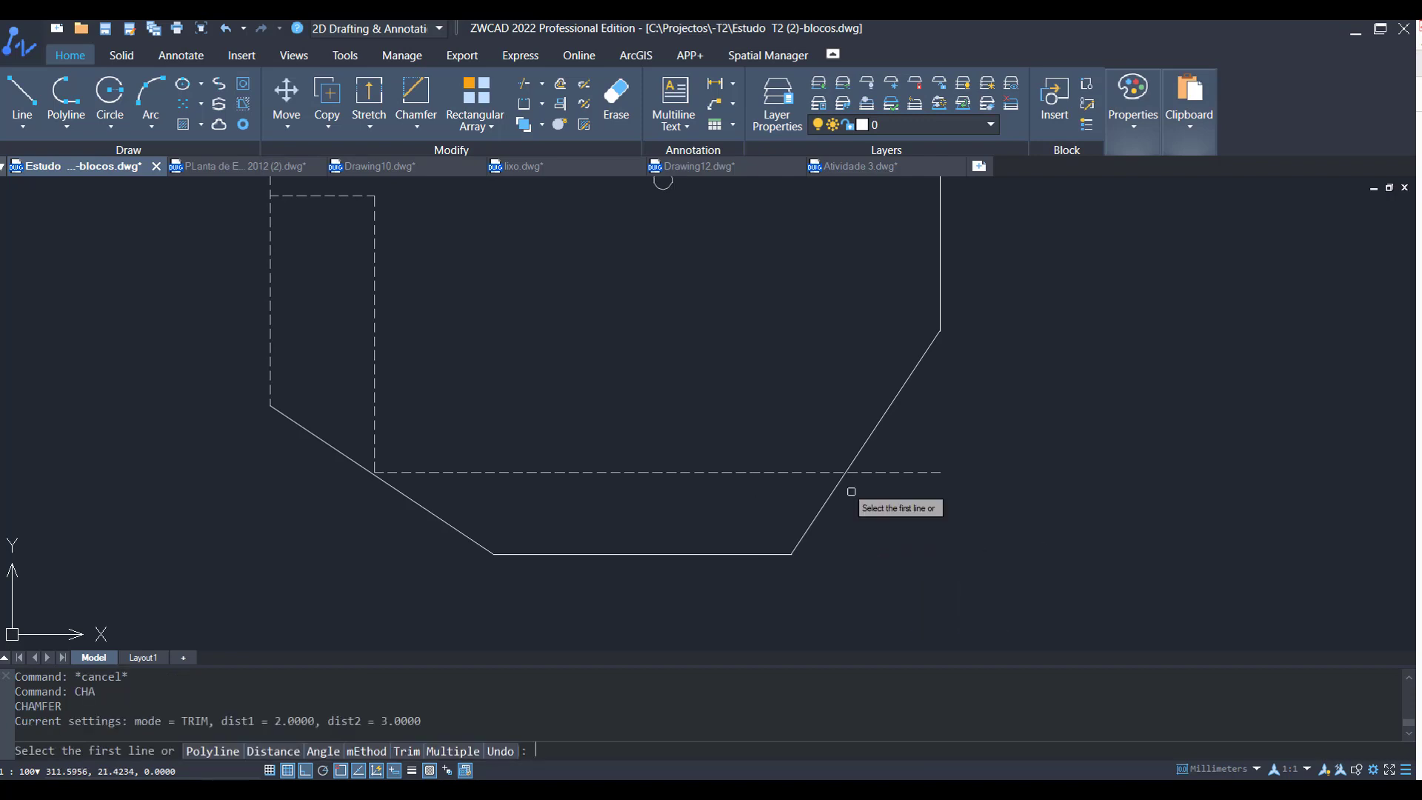
left_click(940, 275)
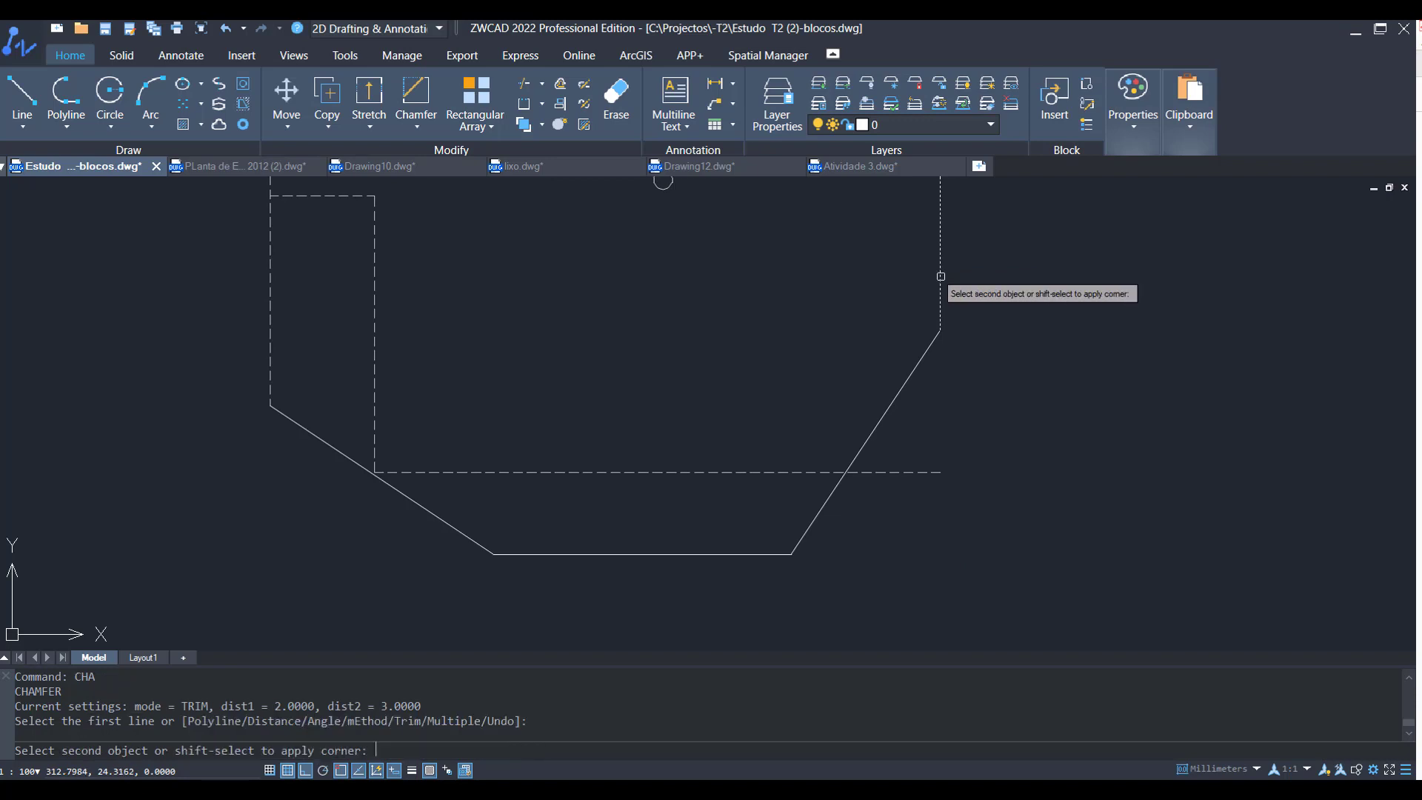
left_click(759, 552)
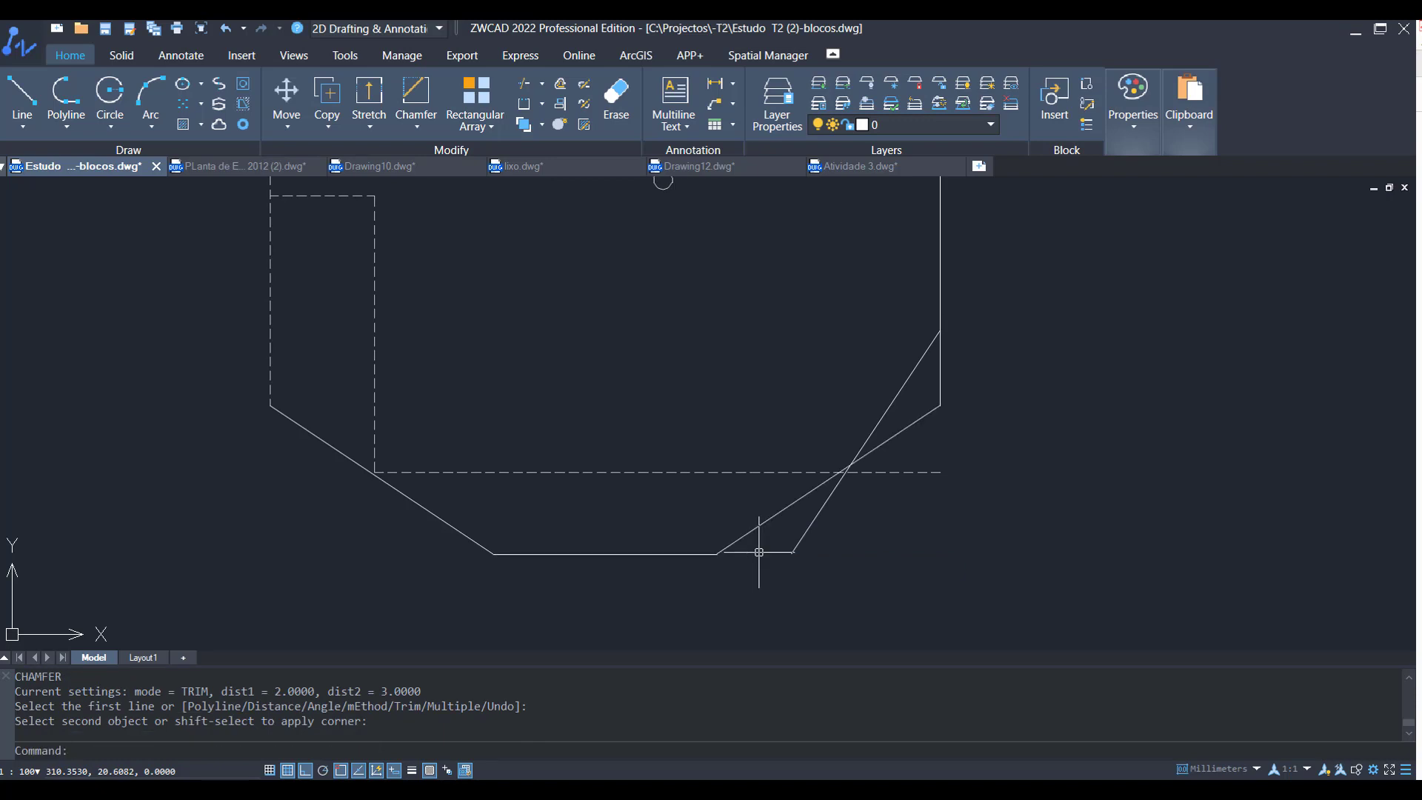
left_click(752, 528)
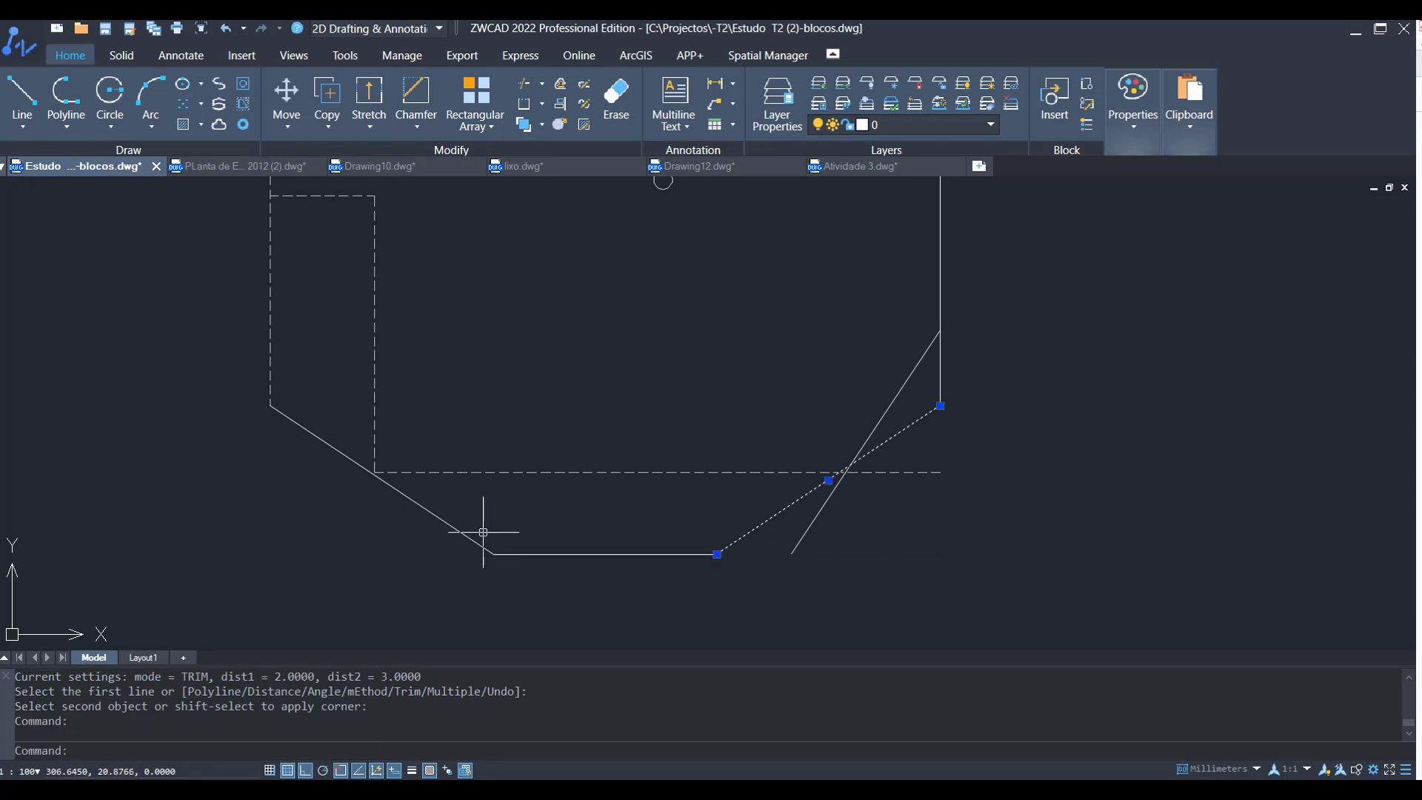
left_click(417, 504)
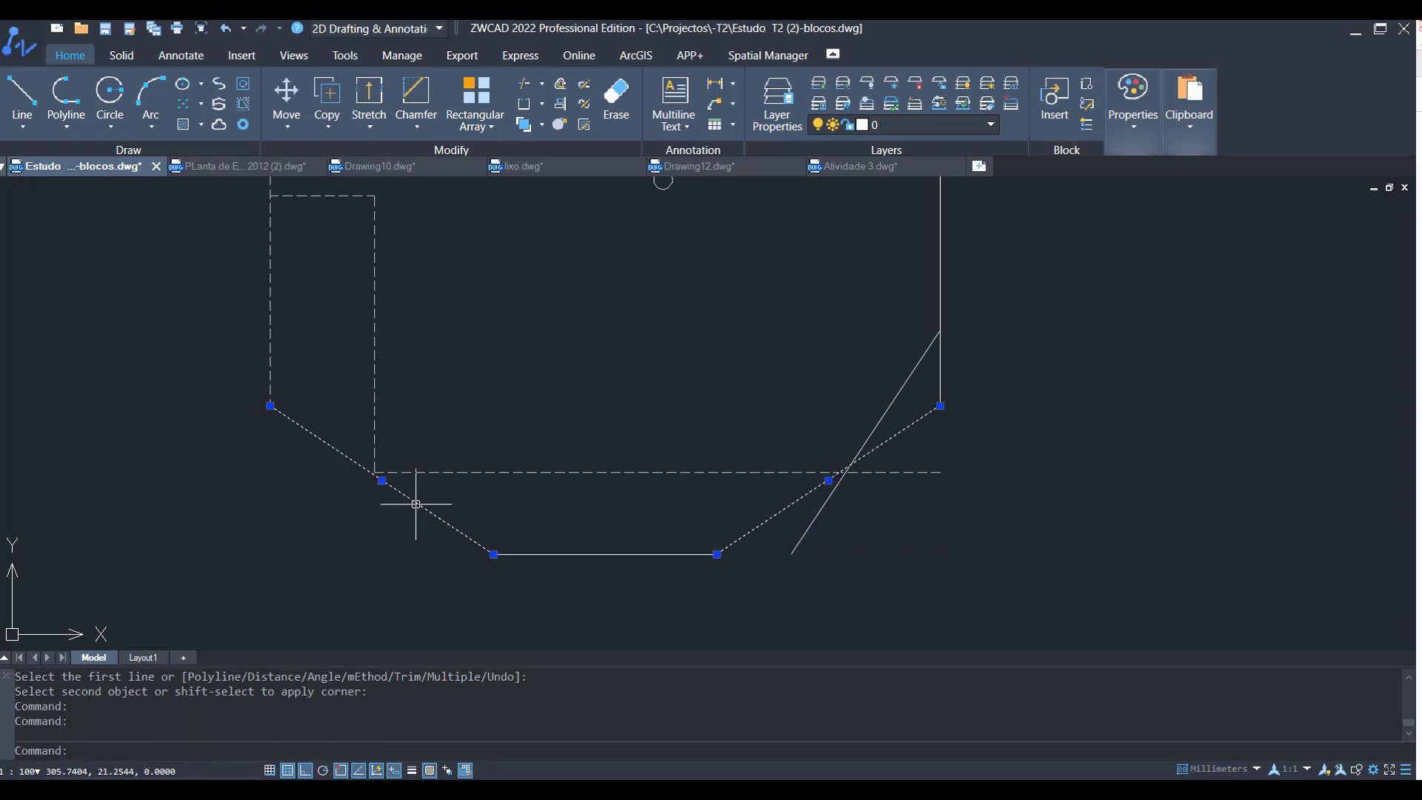
key("Escape")
key("Escape")
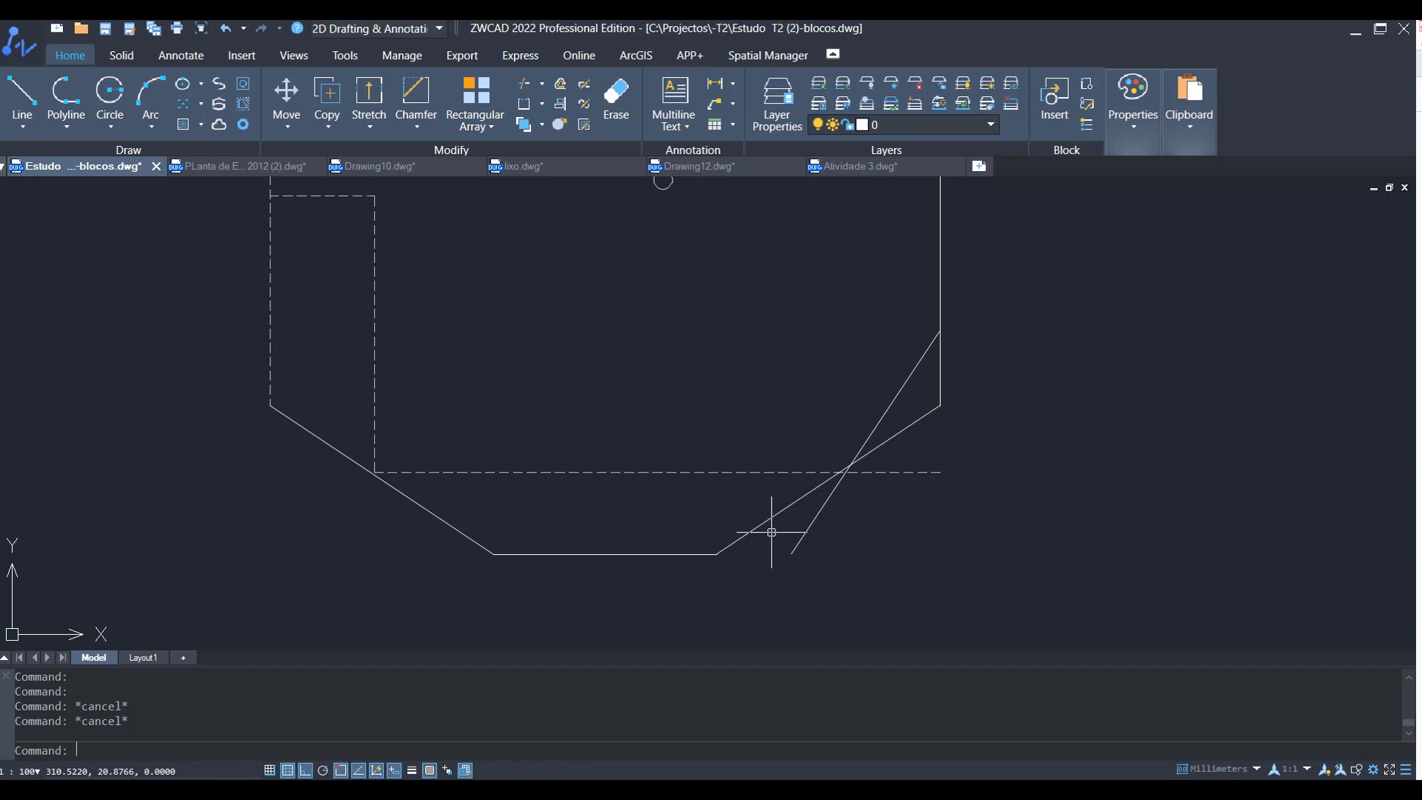
left_click(881, 416)
key("Delete")
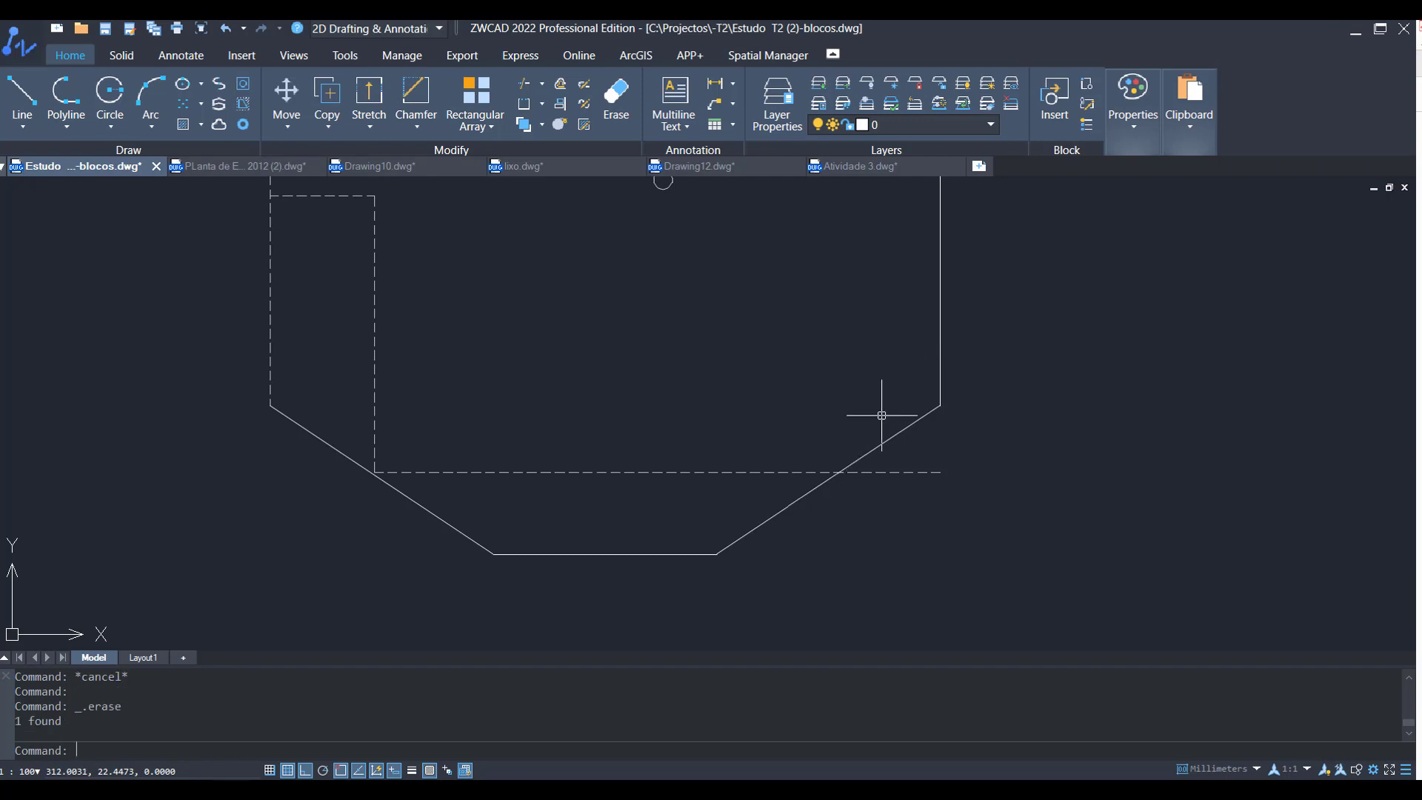
Step: Erase the chamfer line at the outline's lower-right corner and undo that erasure
scroll(894, 417, "down", 3)
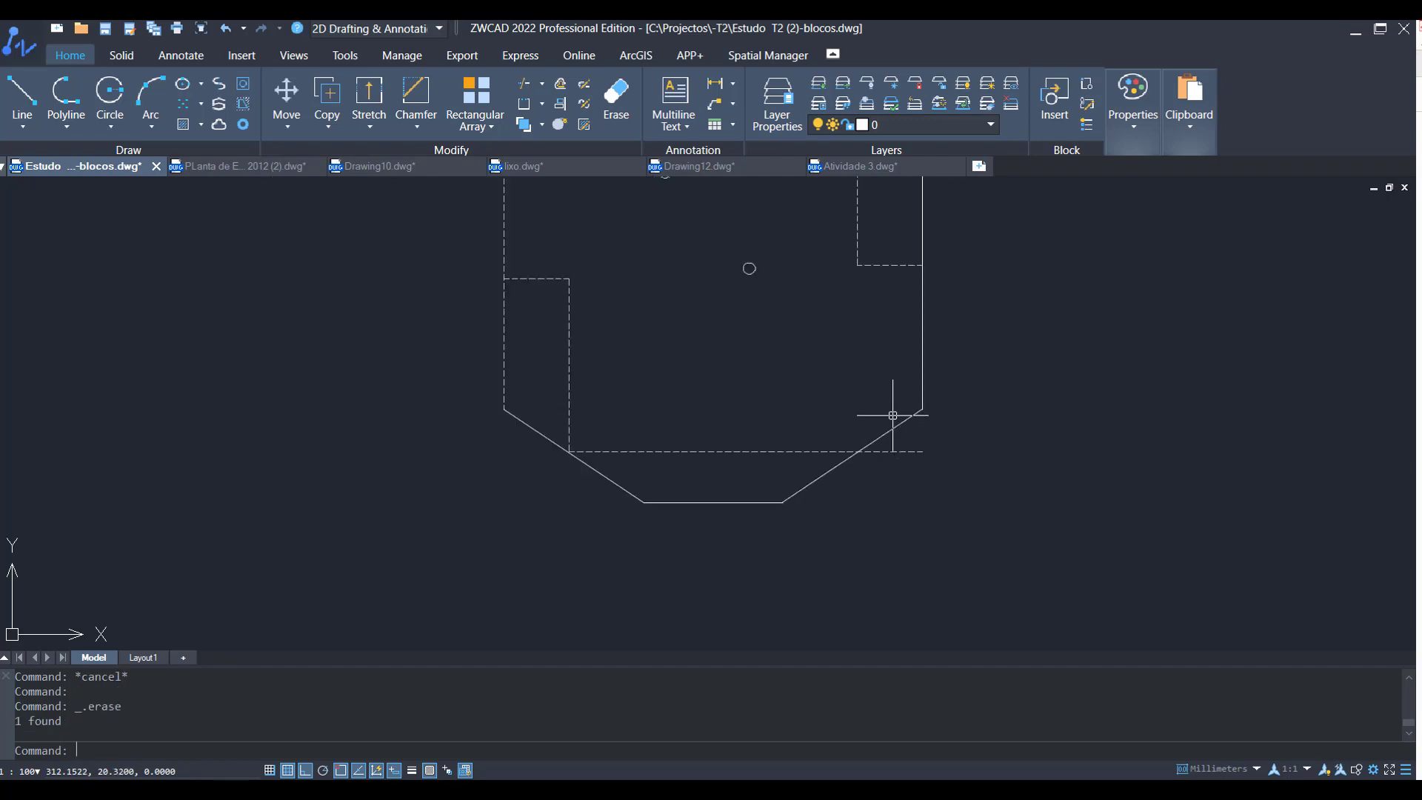
middle_click_drag(899, 422, 946, 473)
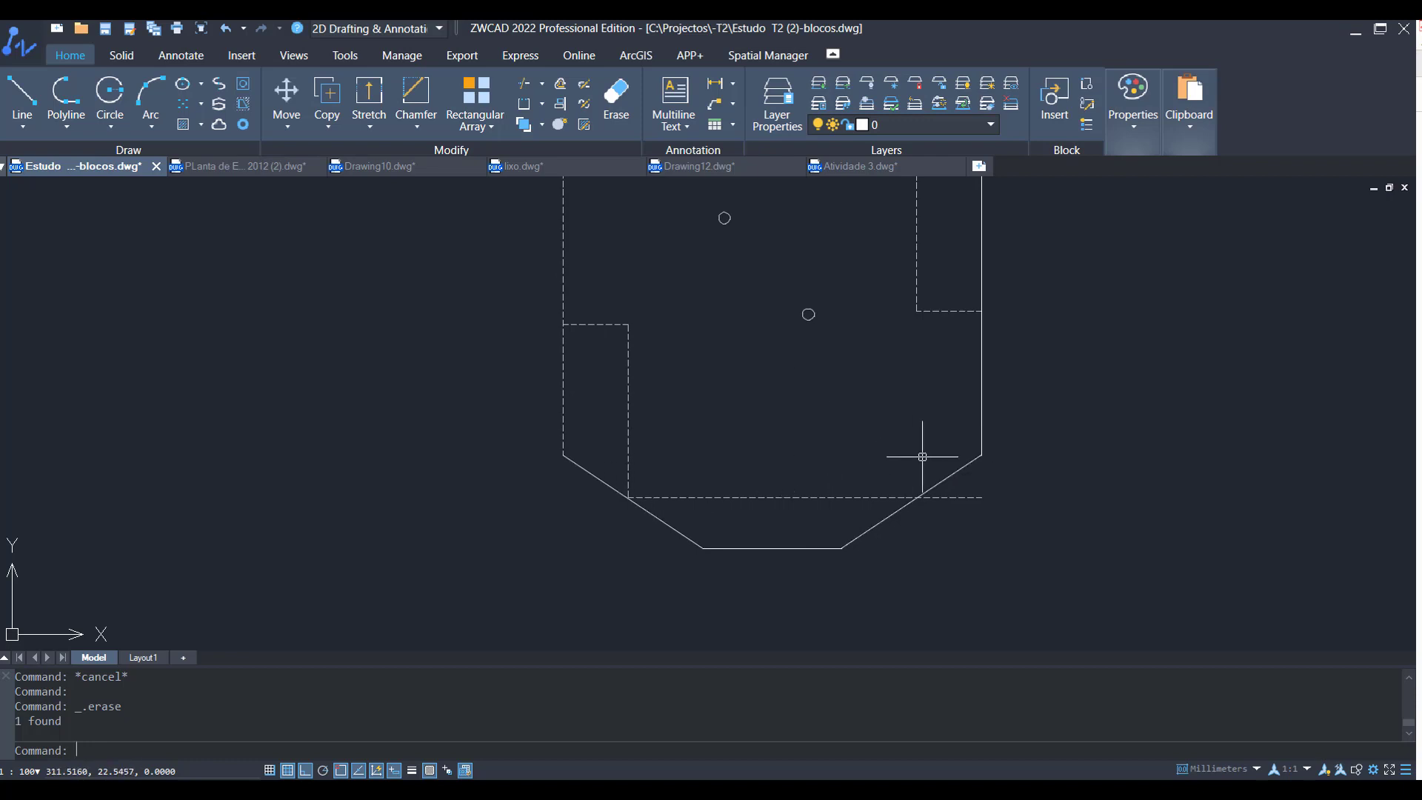
left_click(937, 480)
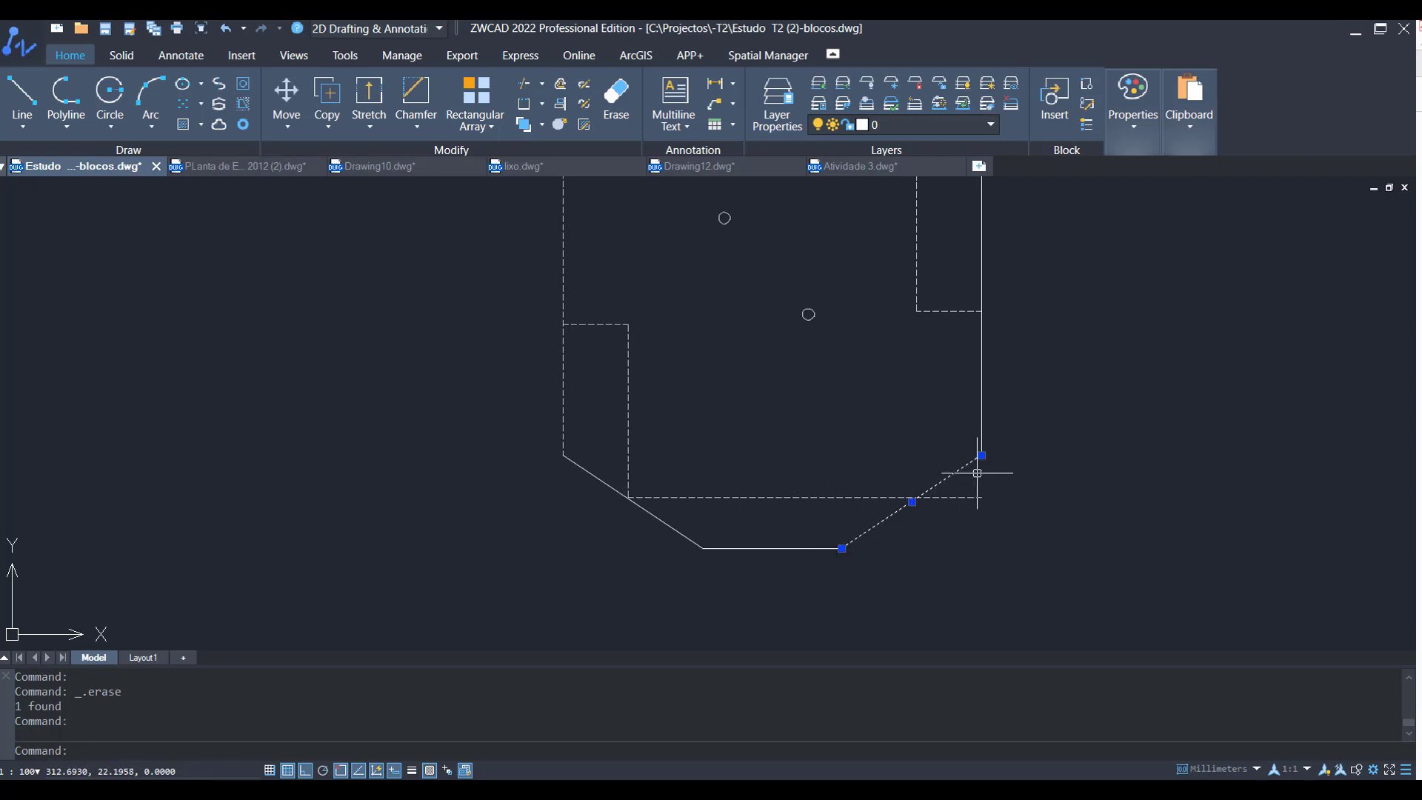
key("Delete")
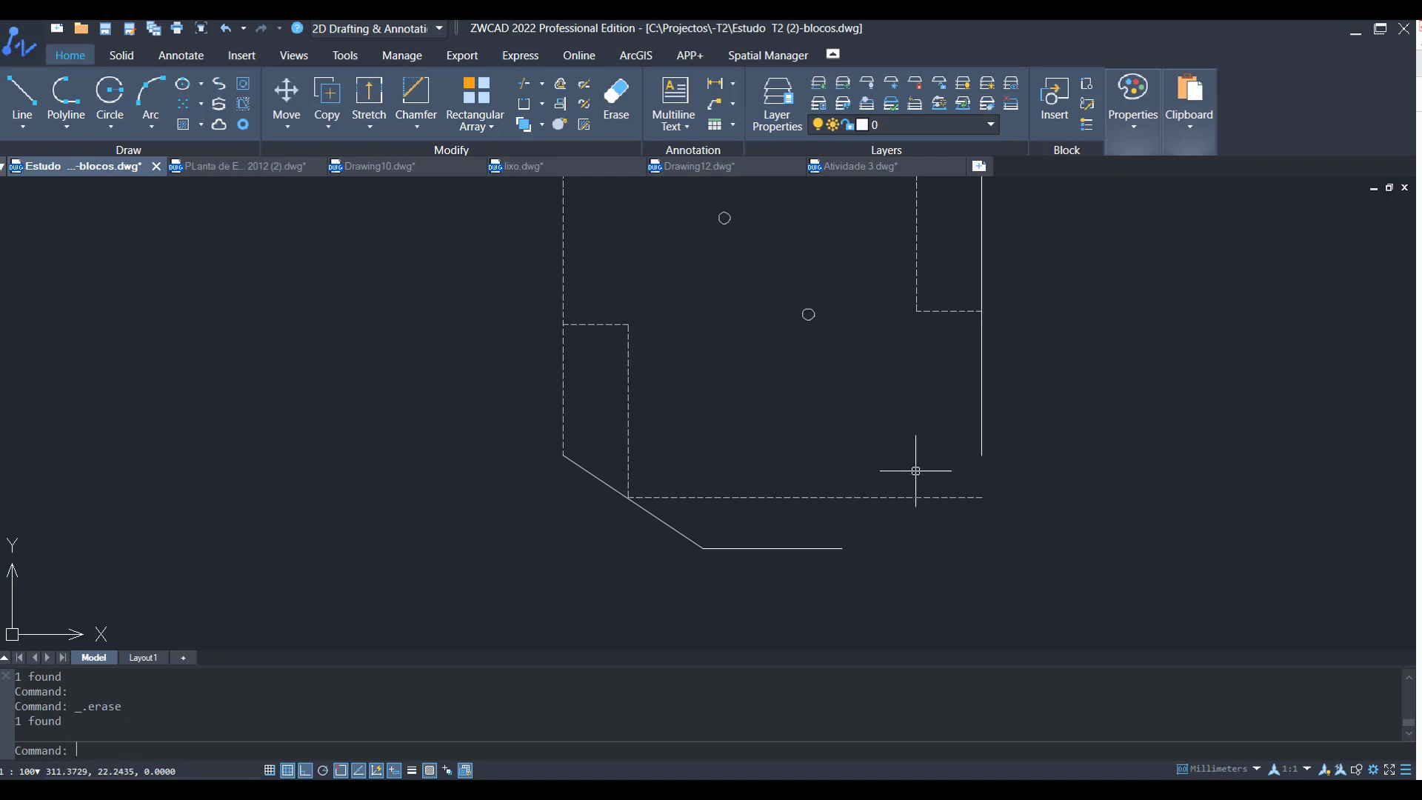
type("u")
key("Return")
Step: Close the outline's open upper-right corner by chamfering the top dashed line and the right vertical line with both distances set to 0
middle_click_drag(866, 393, 862, 648)
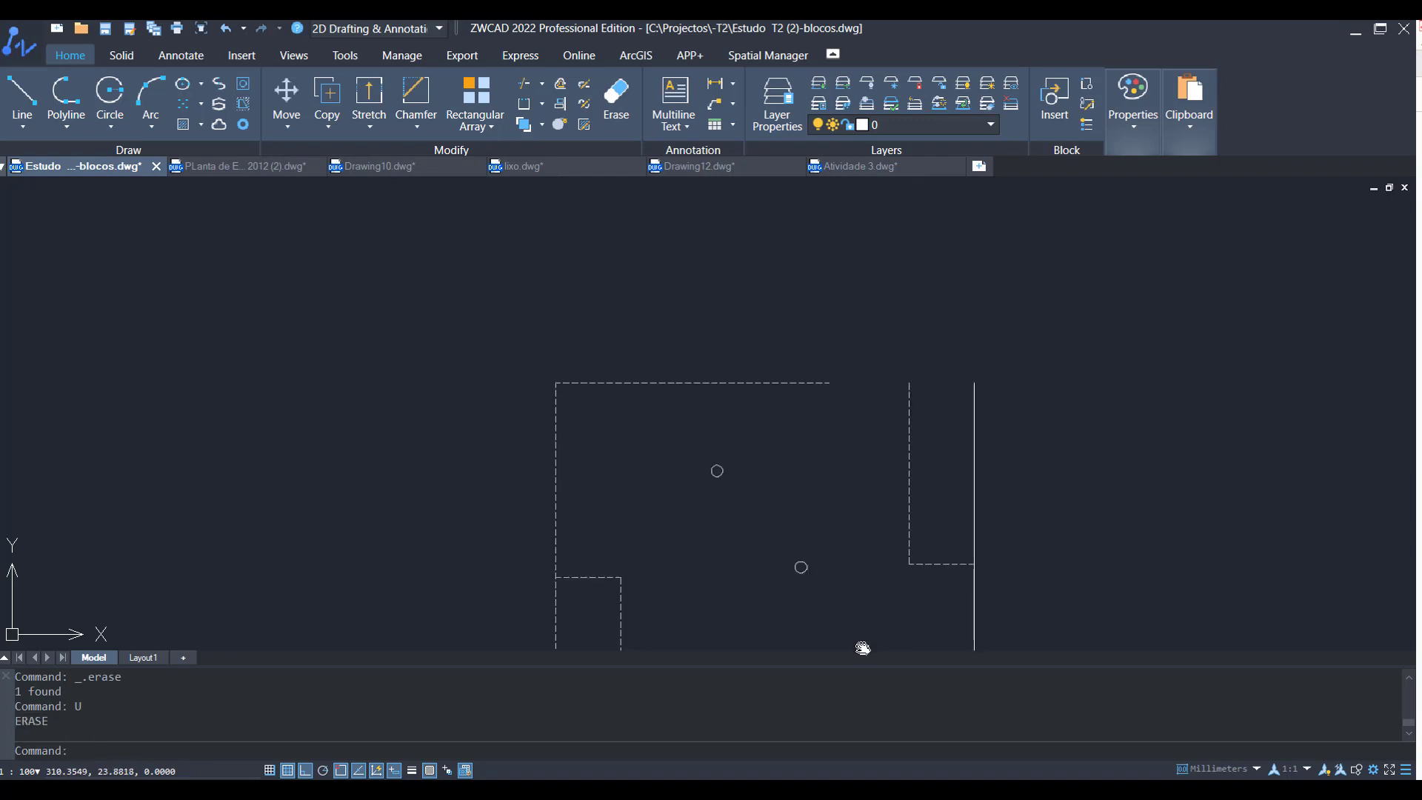
middle_click_drag(825, 390, 702, 337)
scroll(765, 308, "up", 2)
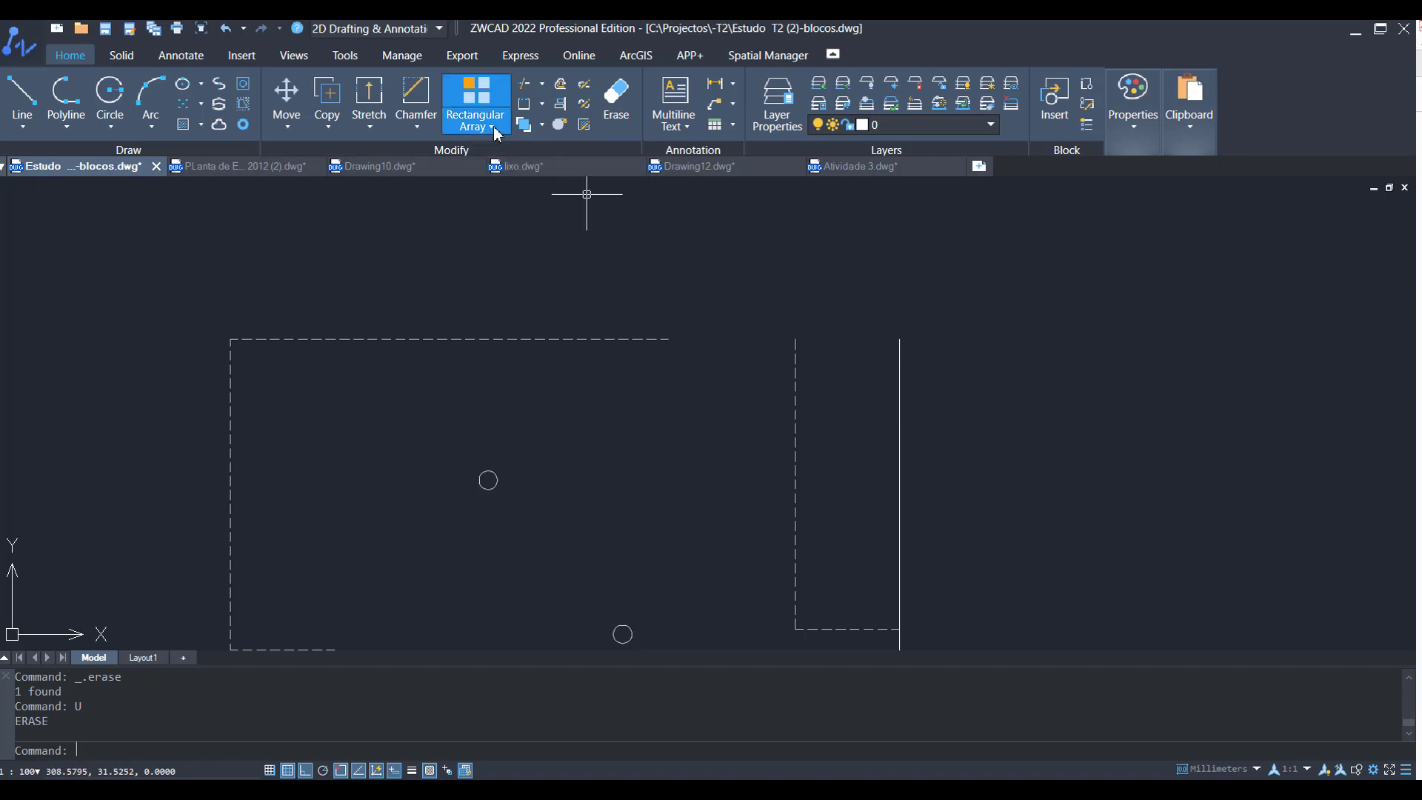
left_click(417, 124)
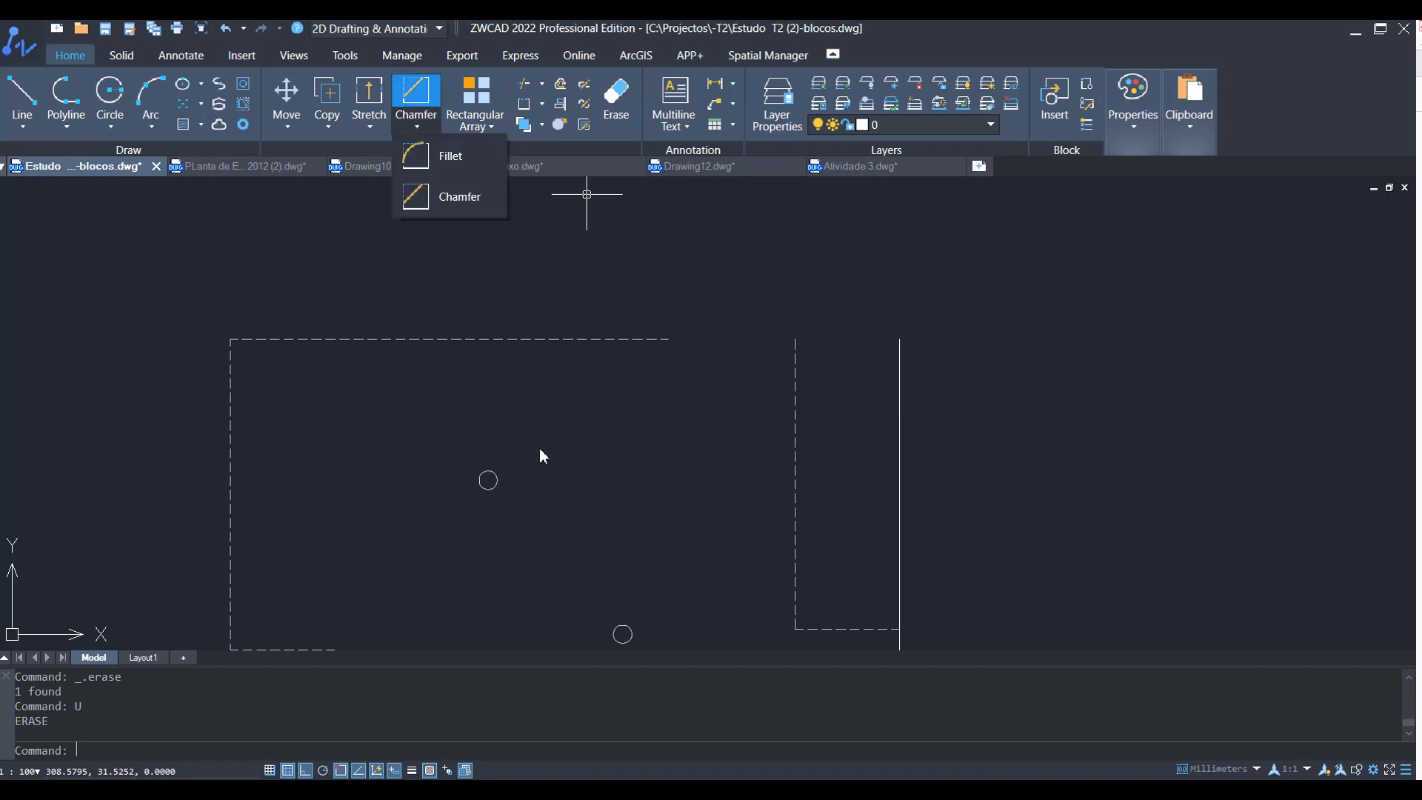
left_click(460, 196)
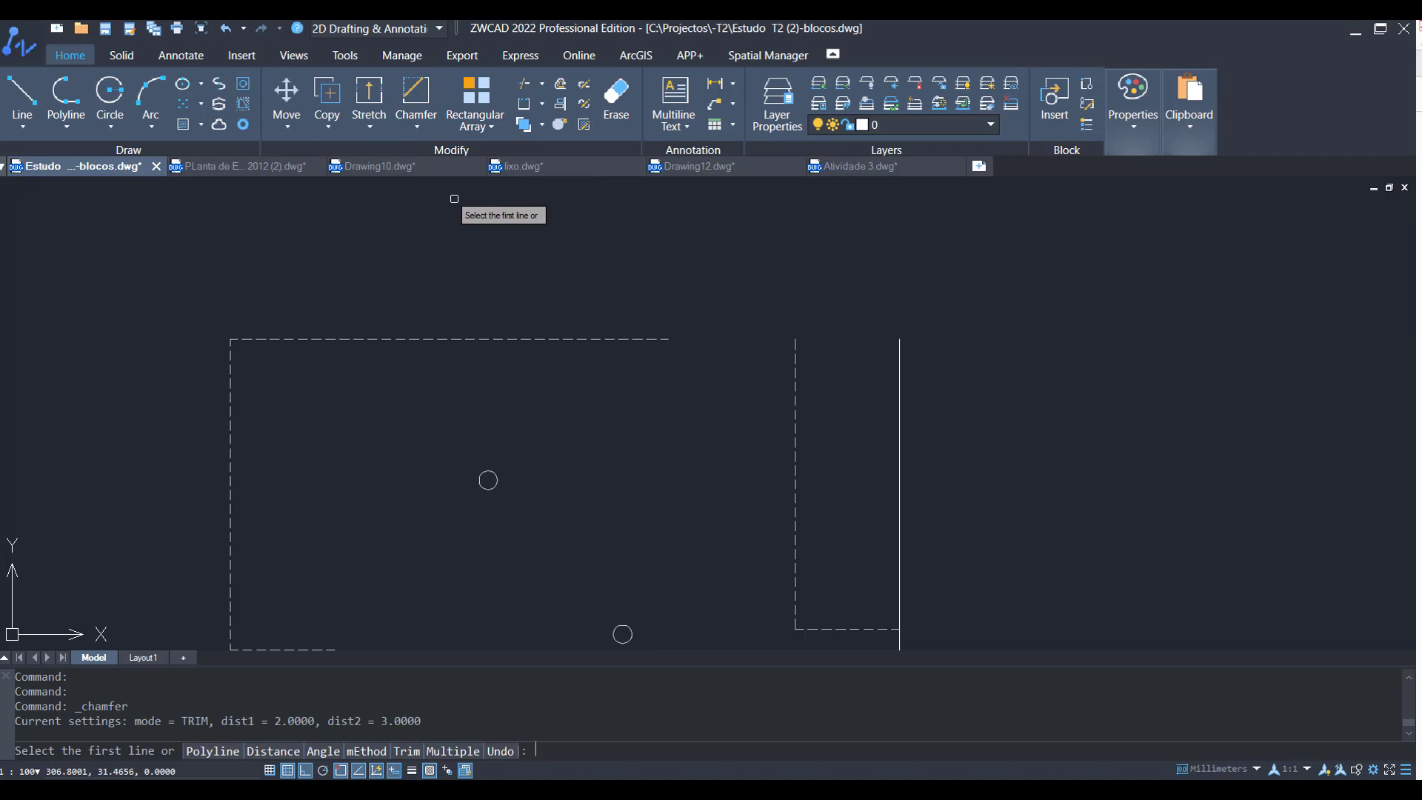
left_click(281, 759)
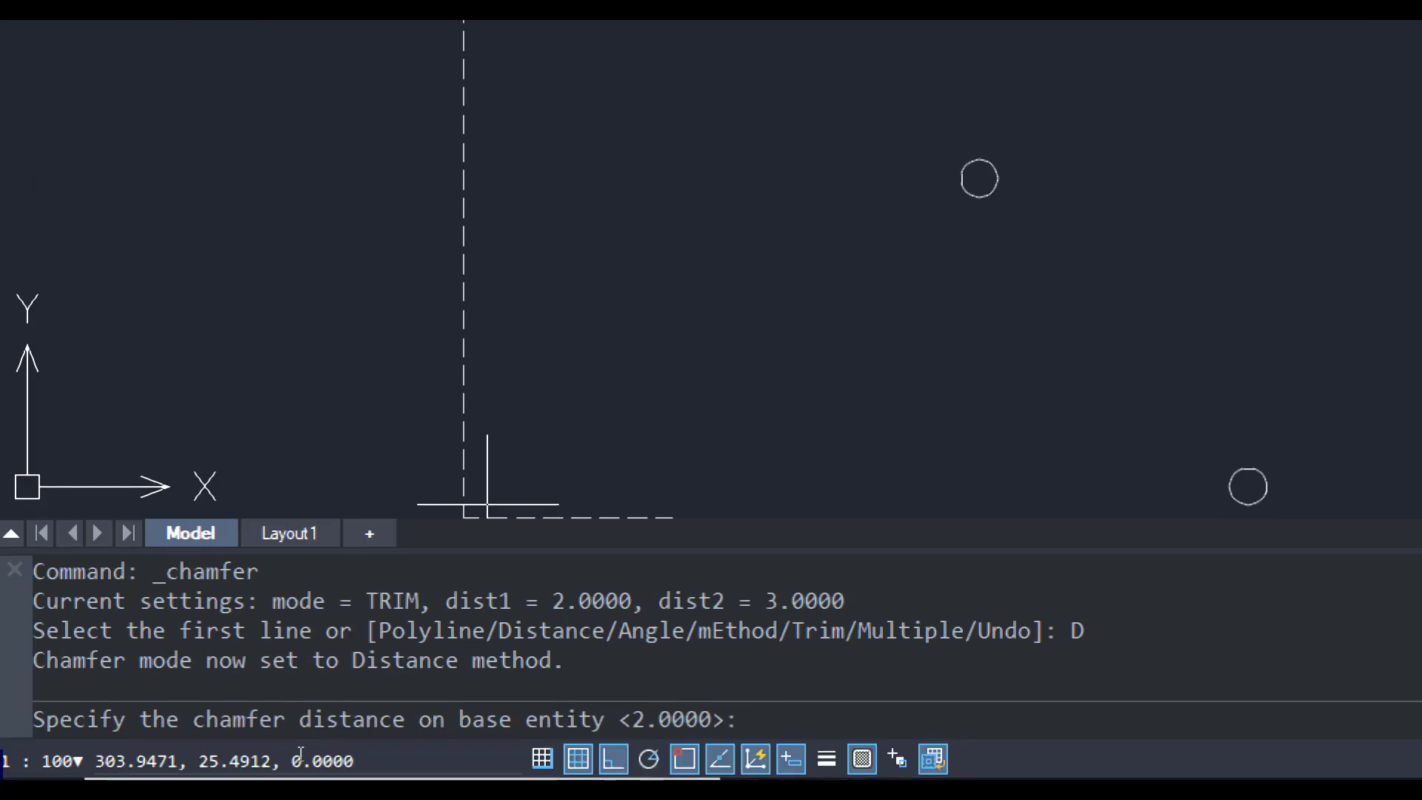
type("0")
key("Return")
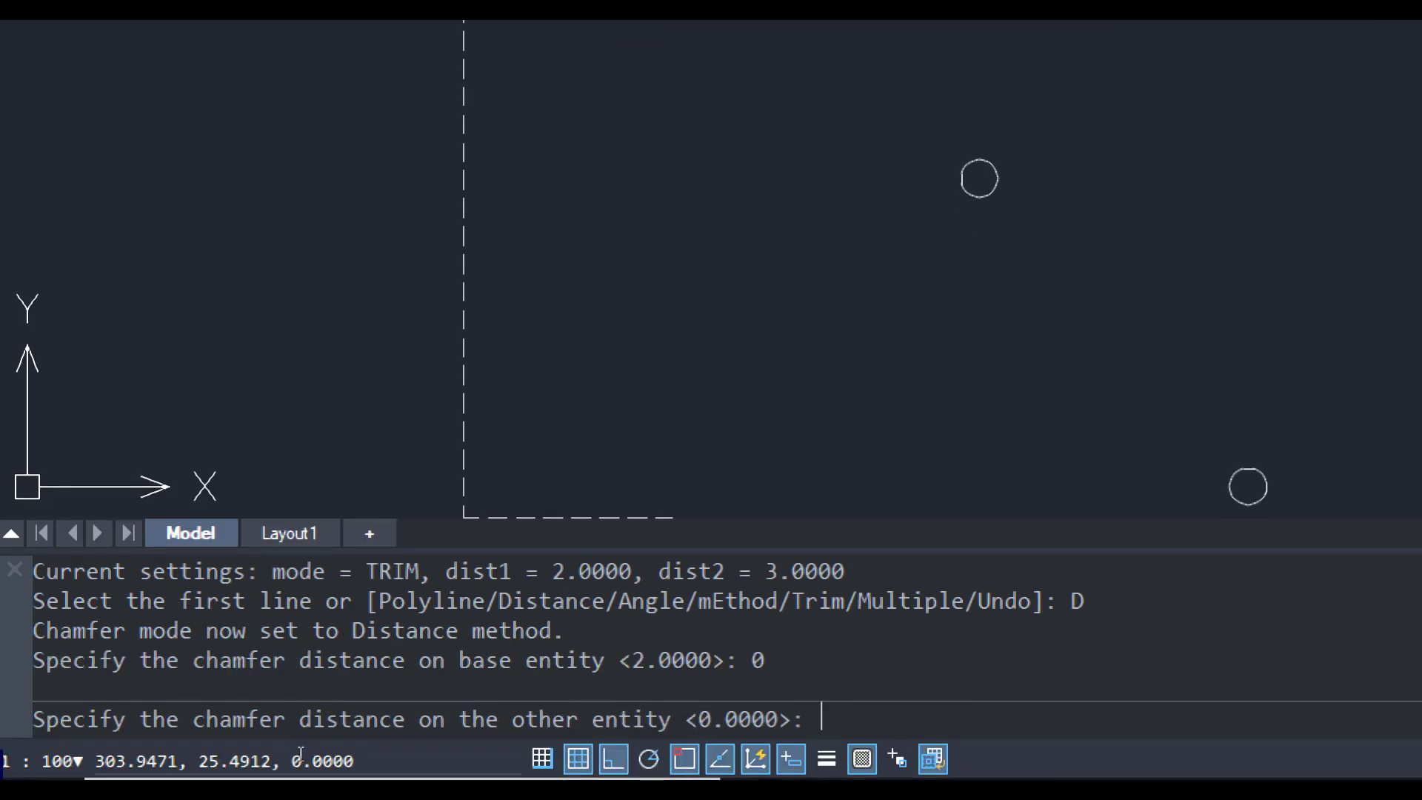
key("Return")
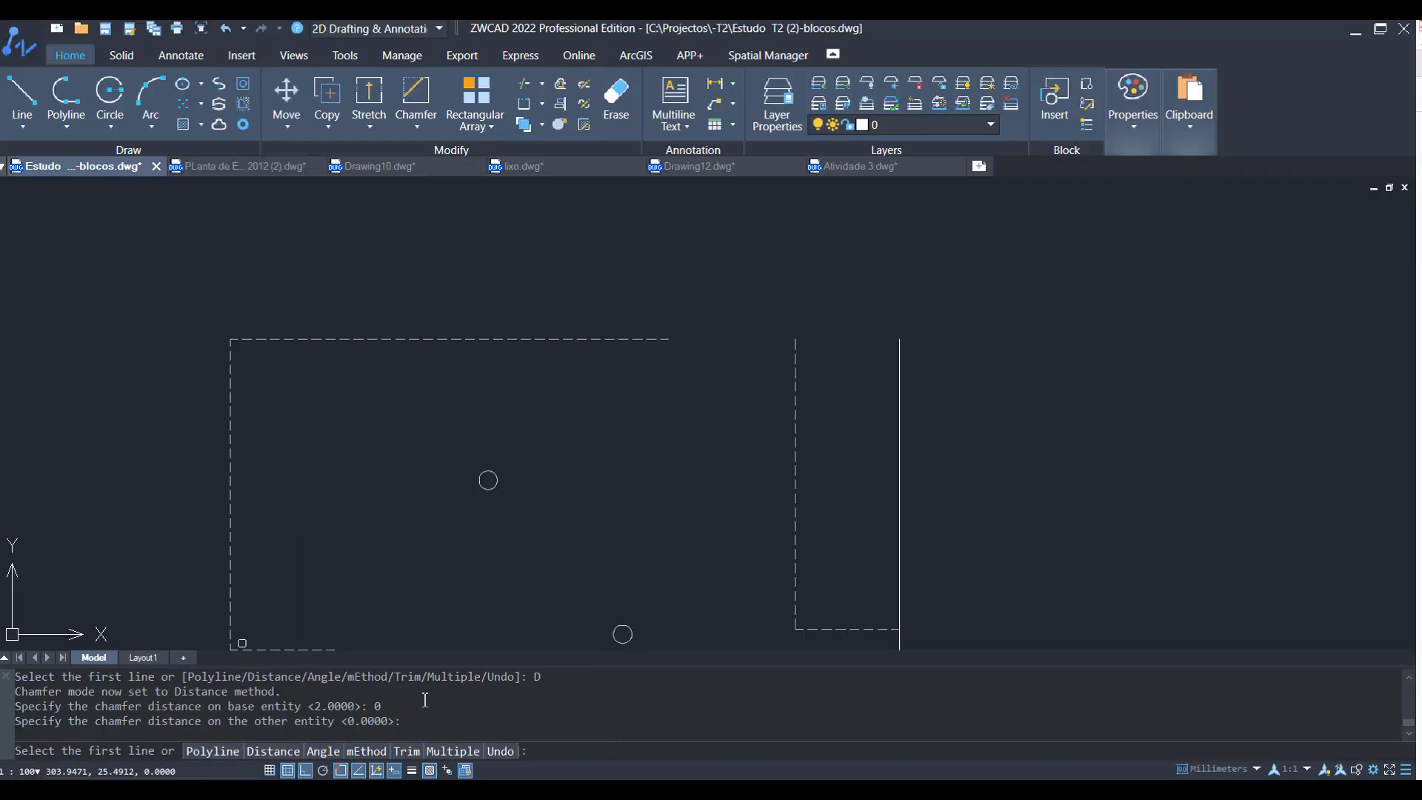
left_click(633, 340)
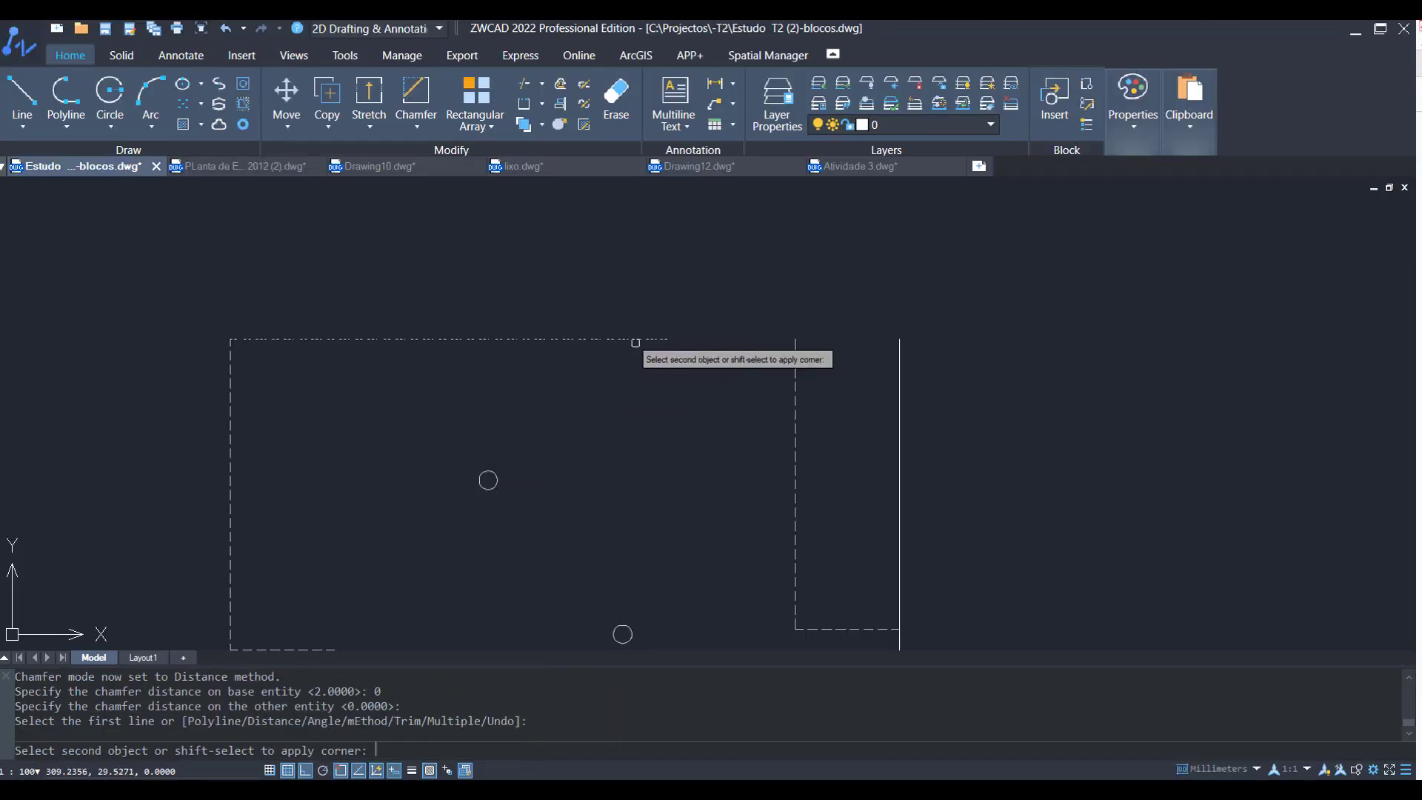
left_click(903, 376)
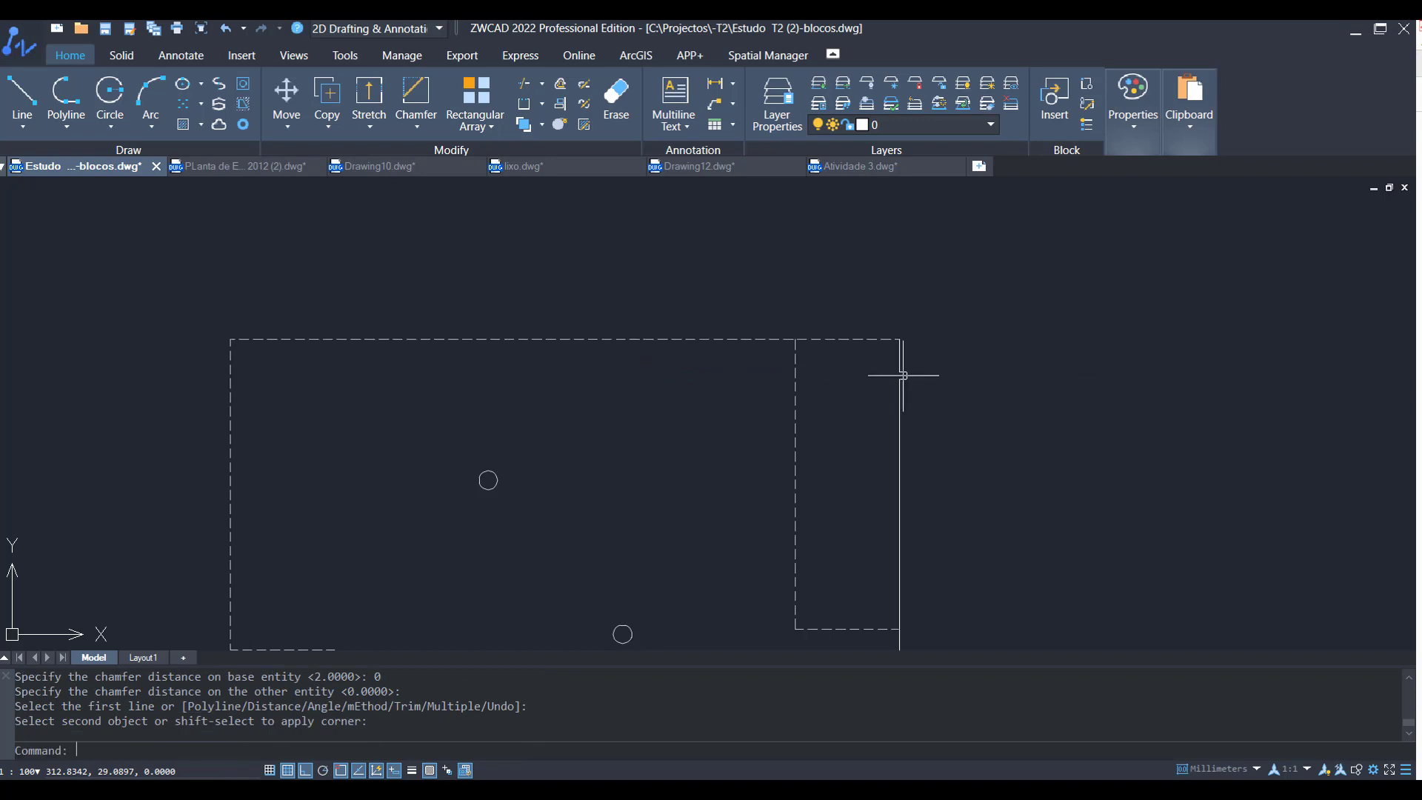
scroll(904, 339, "up", 4)
scroll(865, 298, "up", 4)
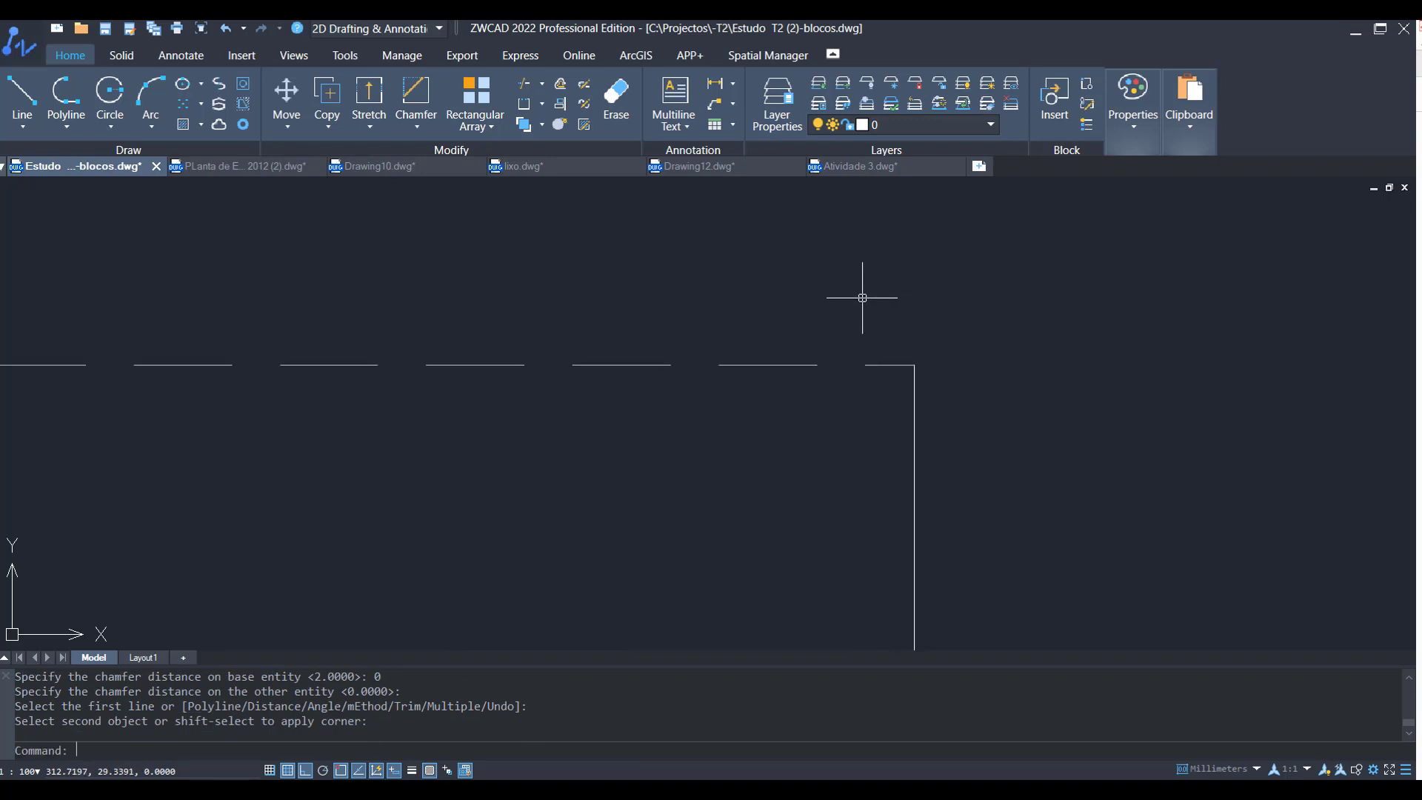
scroll(915, 390, "down", 5)
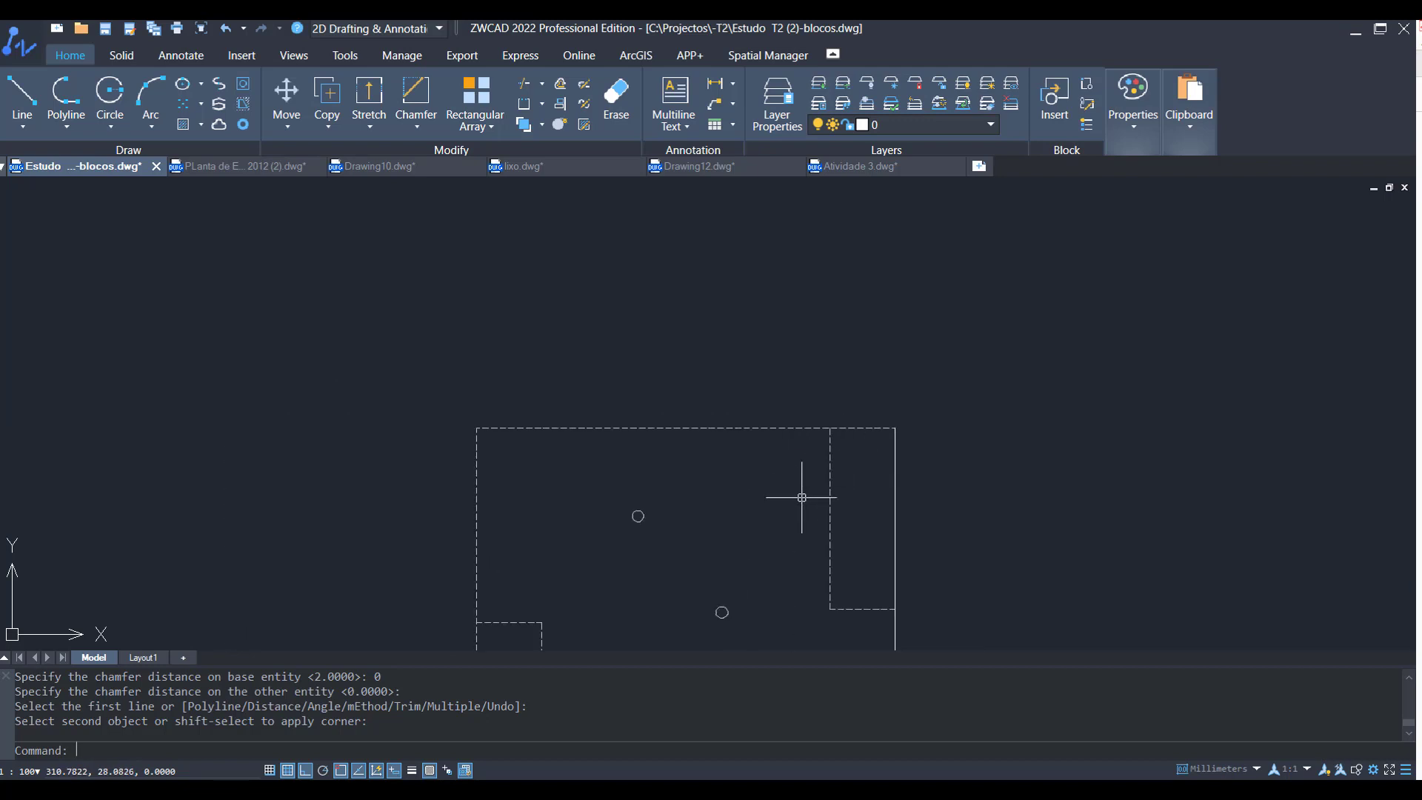
Step: Turn Ortho off and draw two separate slanted lines beside the outline, converging upward with a gap between their upper ends
middle_click_drag(799, 491, 749, 318)
scroll(927, 405, "down", 2)
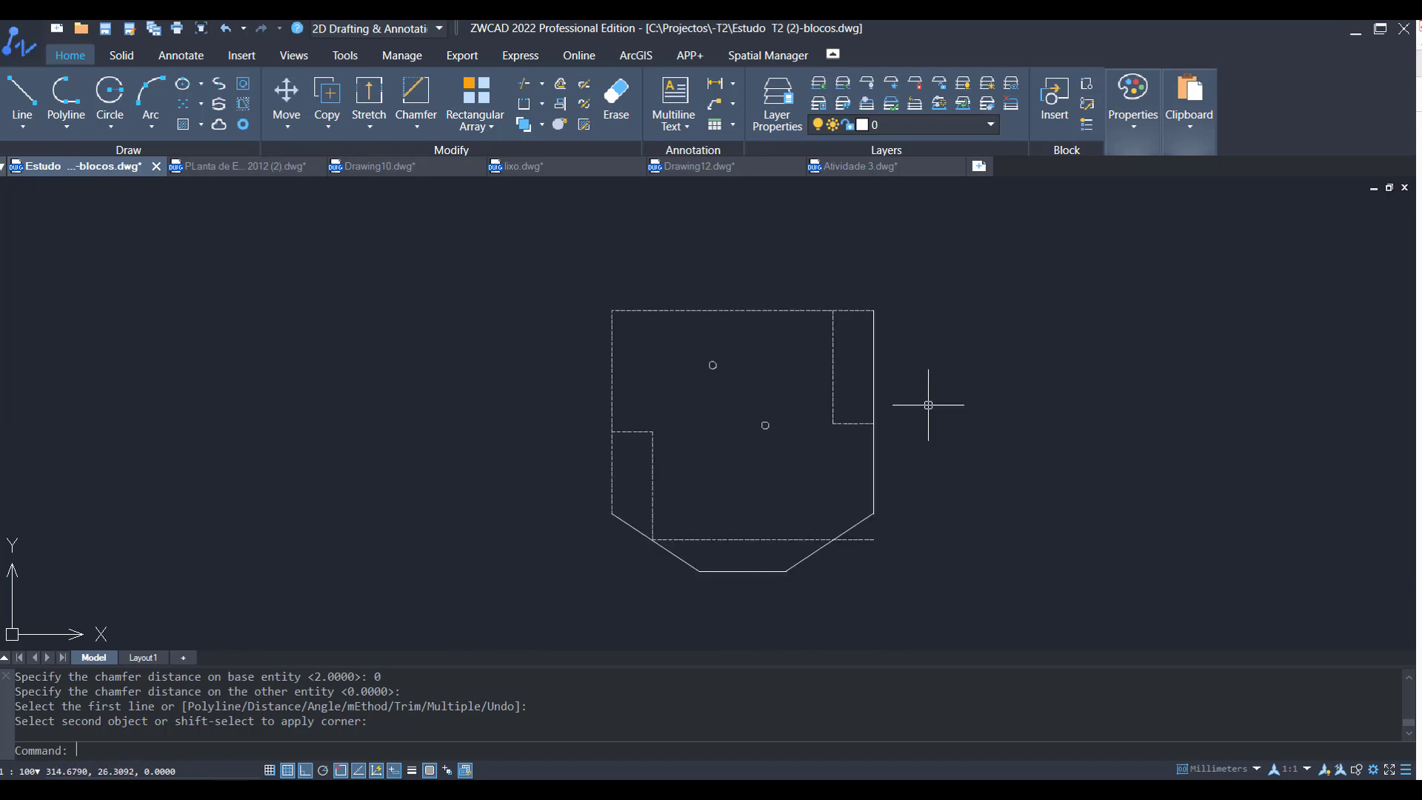
middle_click_drag(906, 410, 757, 403)
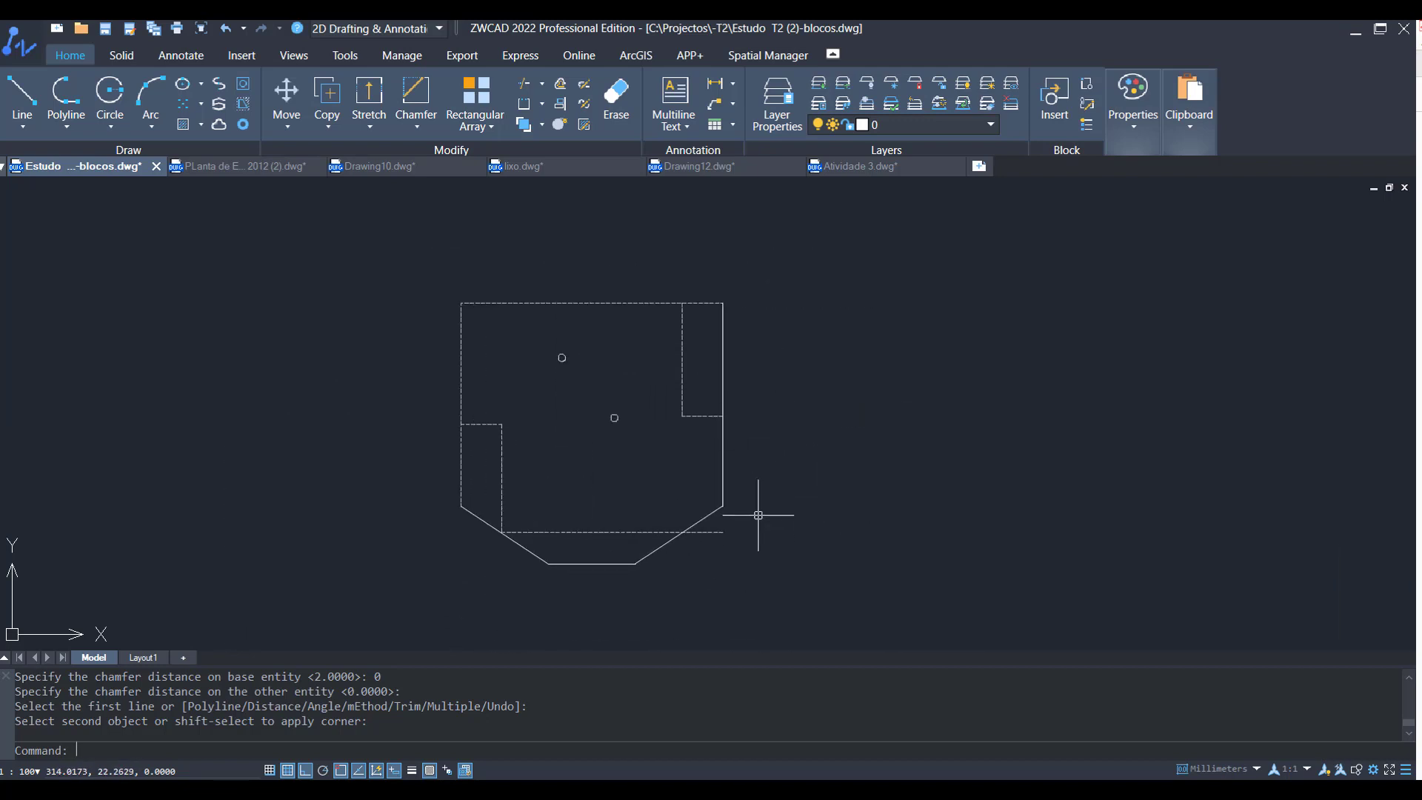
left_click(26, 112)
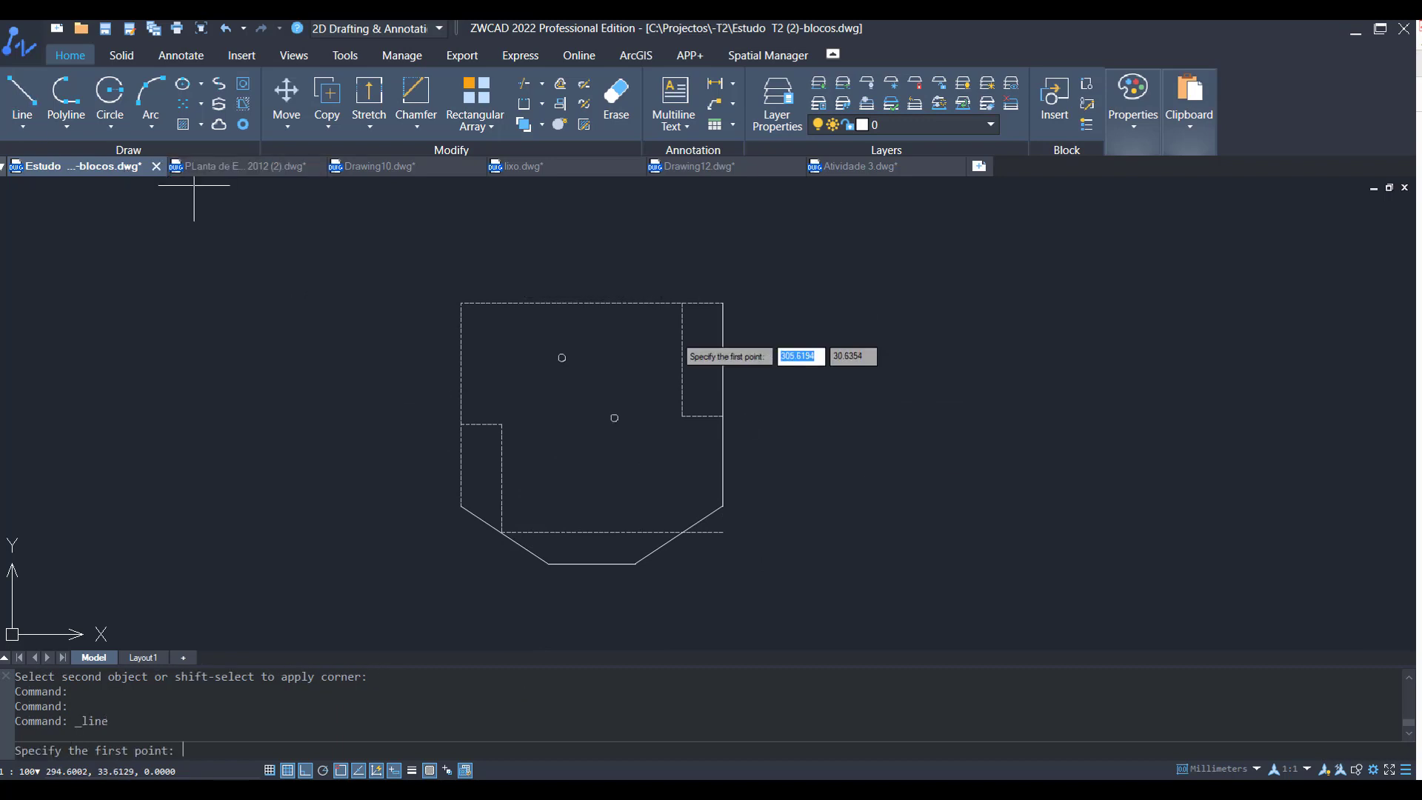
left_click(800, 485)
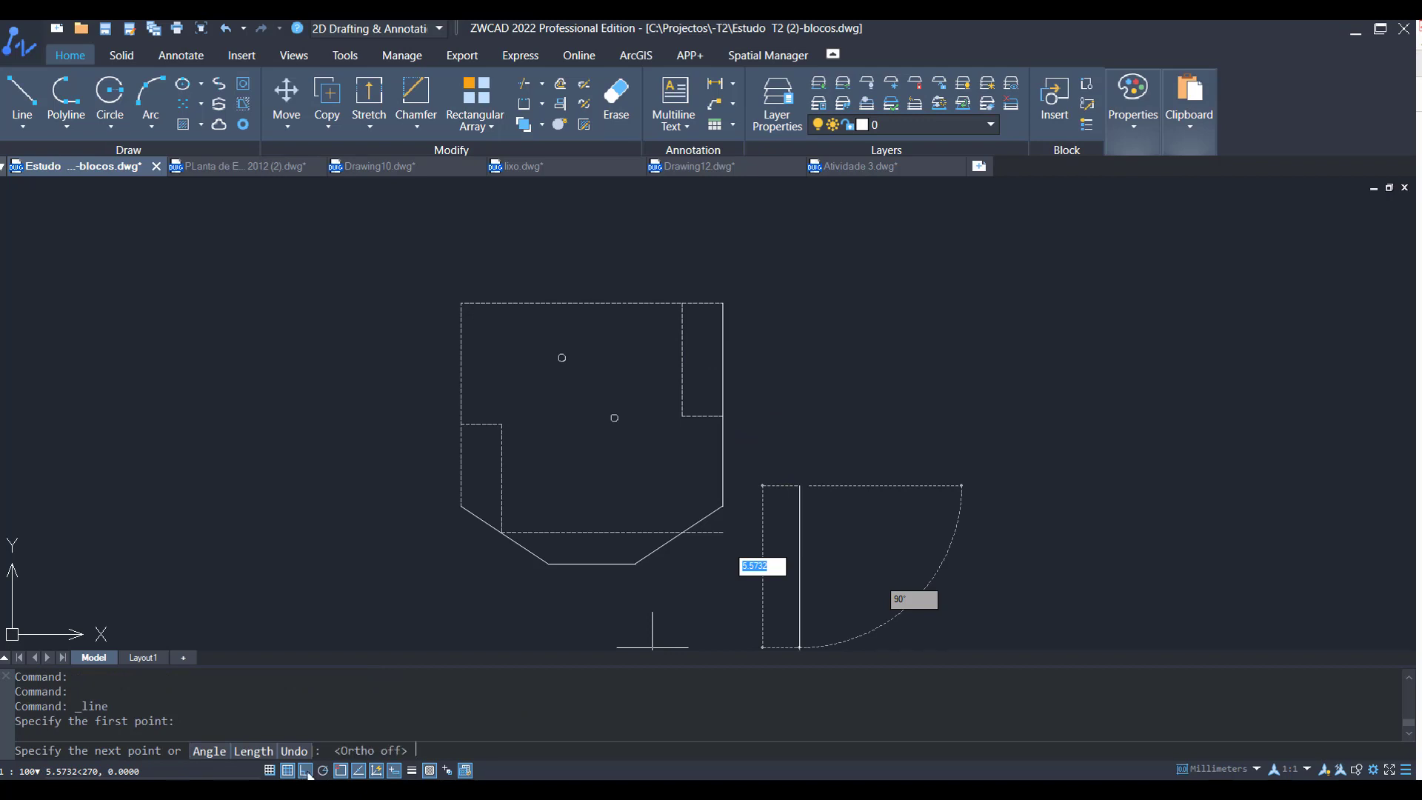
left_click(931, 326)
key("Return")
key("Return")
left_click(996, 326)
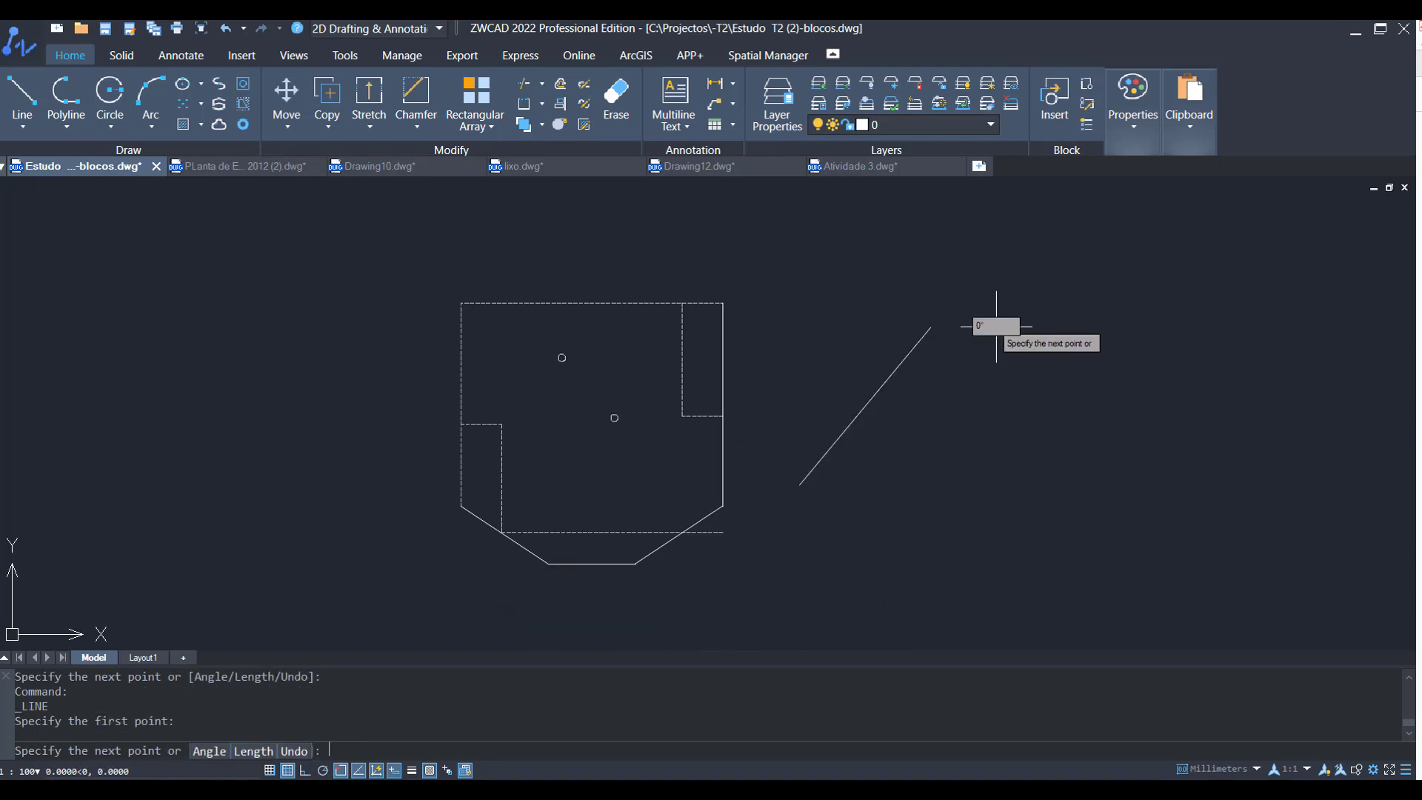
left_click(1221, 517)
key("Return")
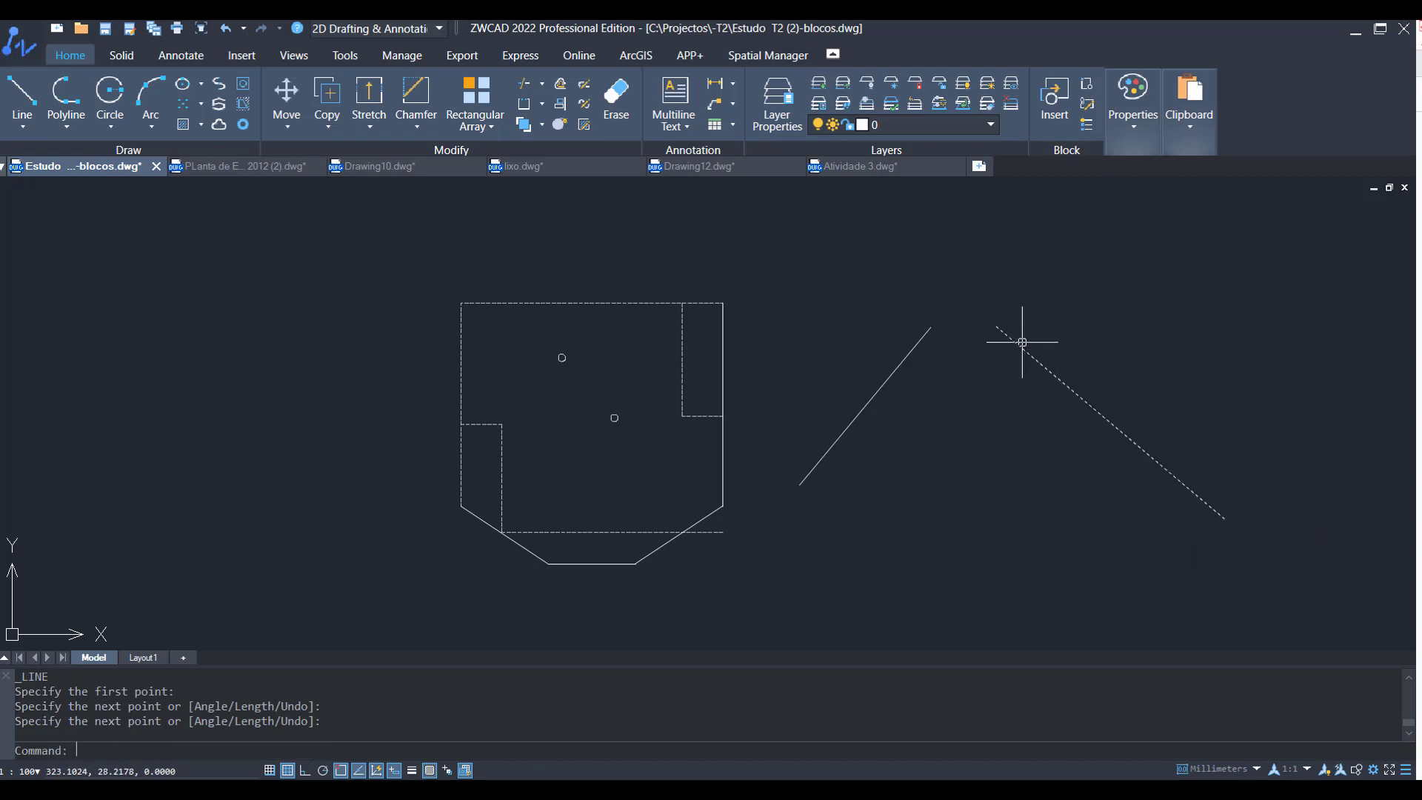
Step: Stretch the lower end of the right slanted line down and inward to make the line steeper
scroll(1022, 342, "down", 2)
left_click(1081, 392)
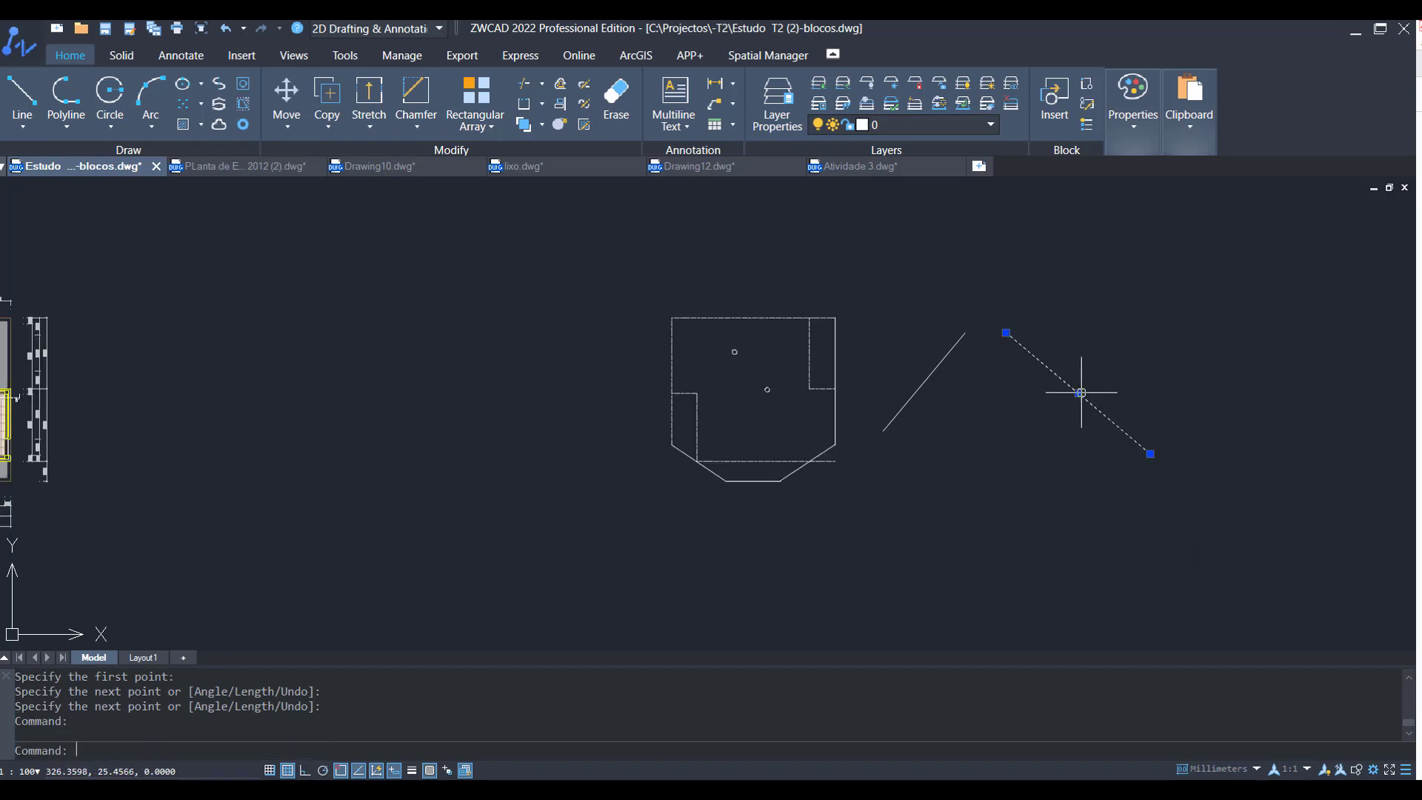
left_click(1150, 453)
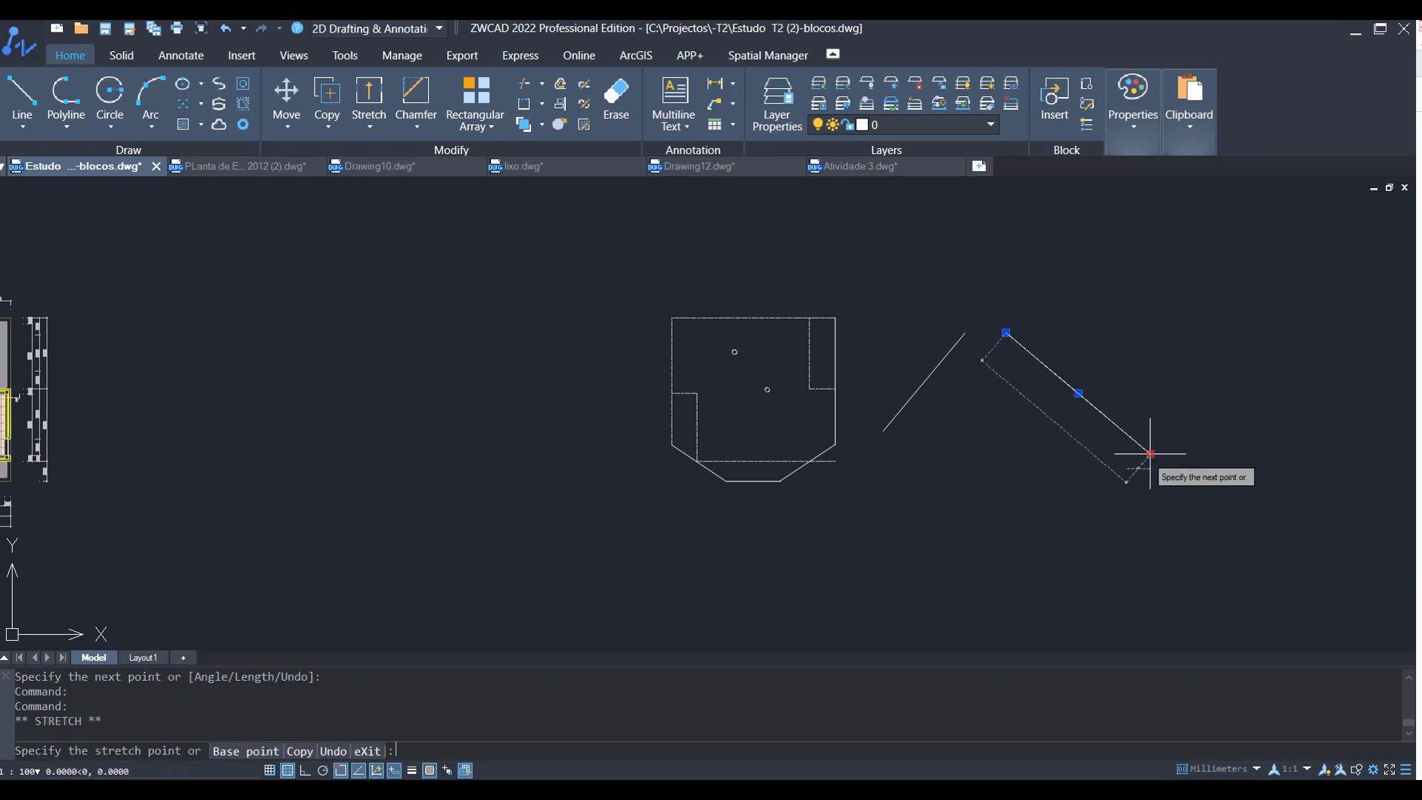
left_click(1129, 493)
key("Escape")
key("Escape")
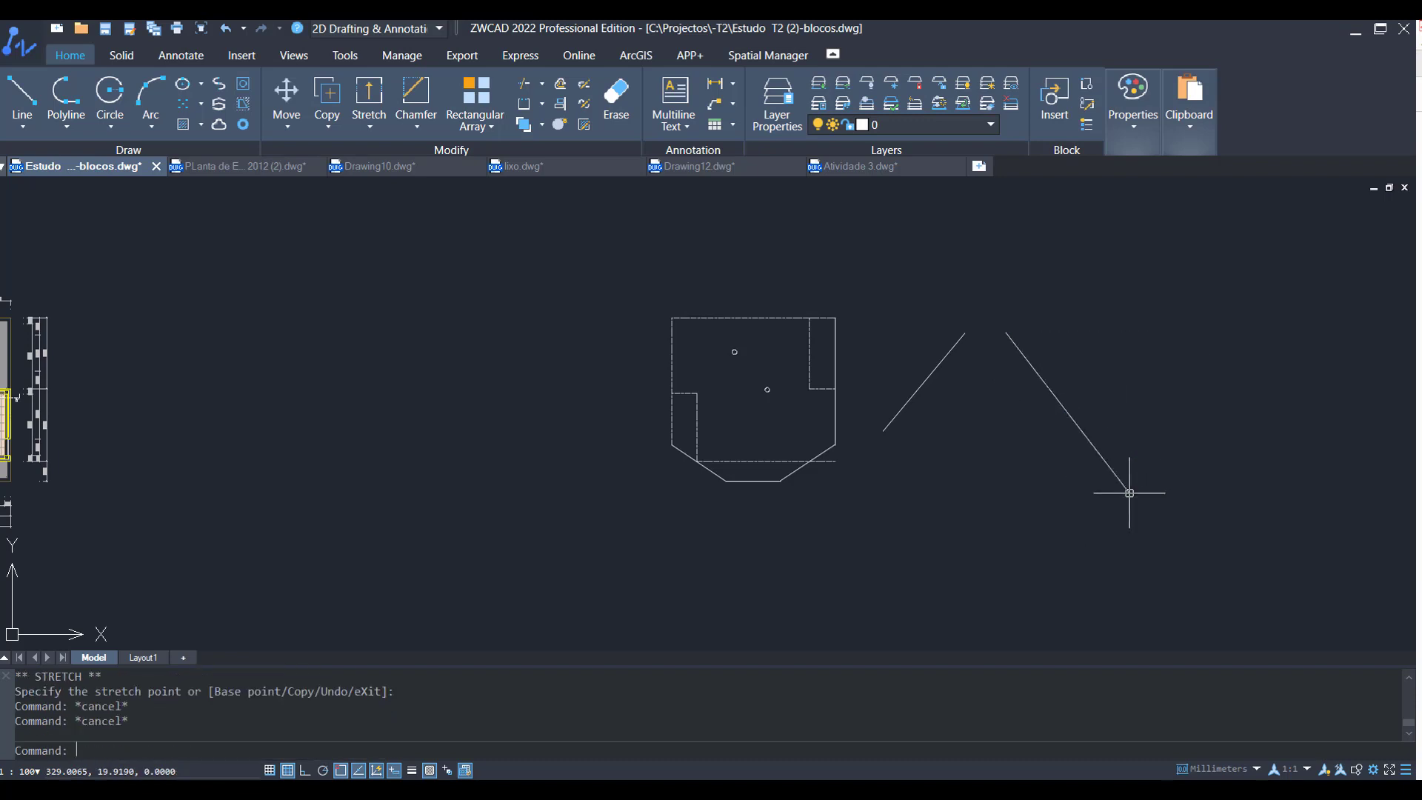
Step: Chamfer the two slanted lines with both distances at 0, picking the left line first, to join them in a sharp apex
scroll(962, 375, "up", 2)
scroll(984, 339, "up", 2)
middle_click_drag(984, 340, 840, 398)
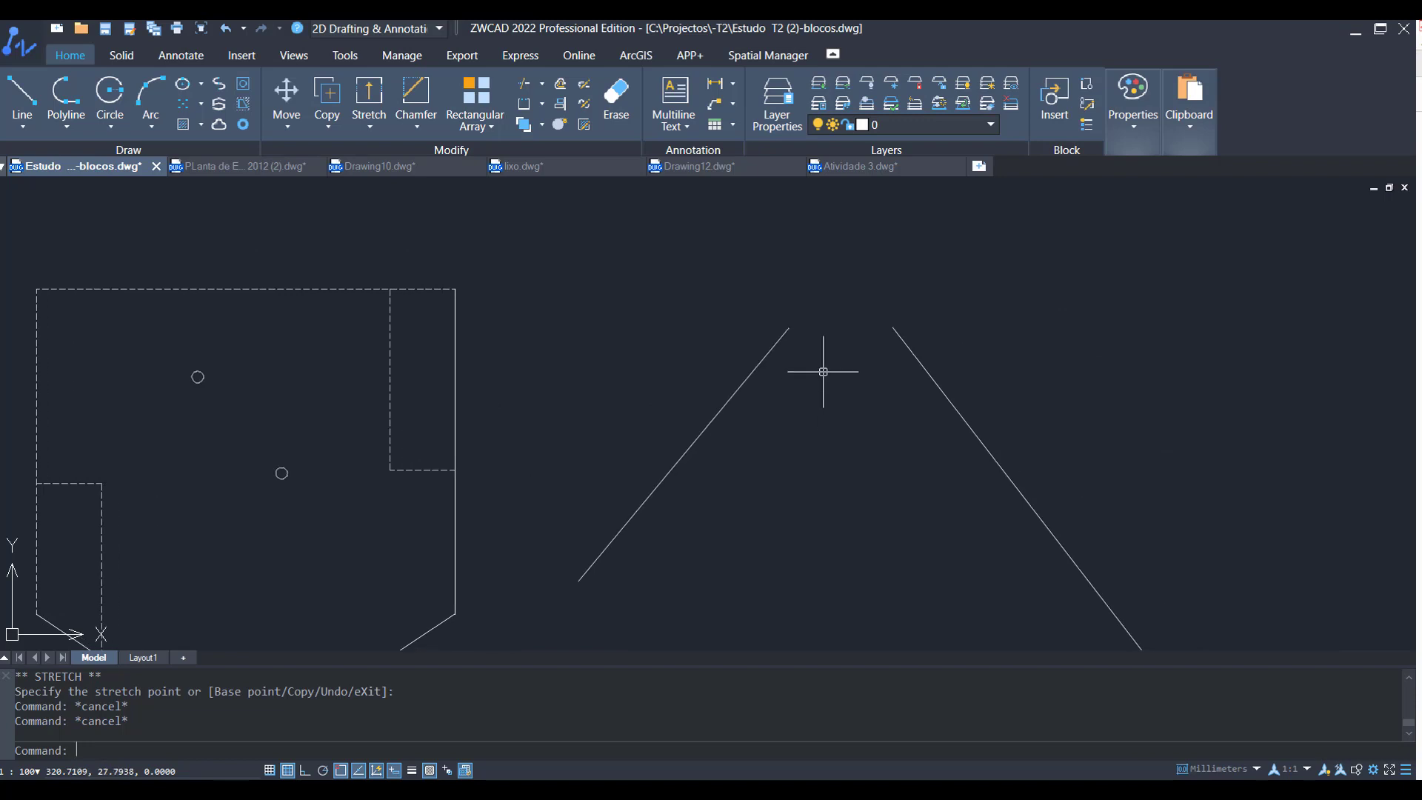
mouse_move(838, 461)
middle_mouse_down()
mouse_move(796, 384)
mouse_move(836, 362)
middle_mouse_up()
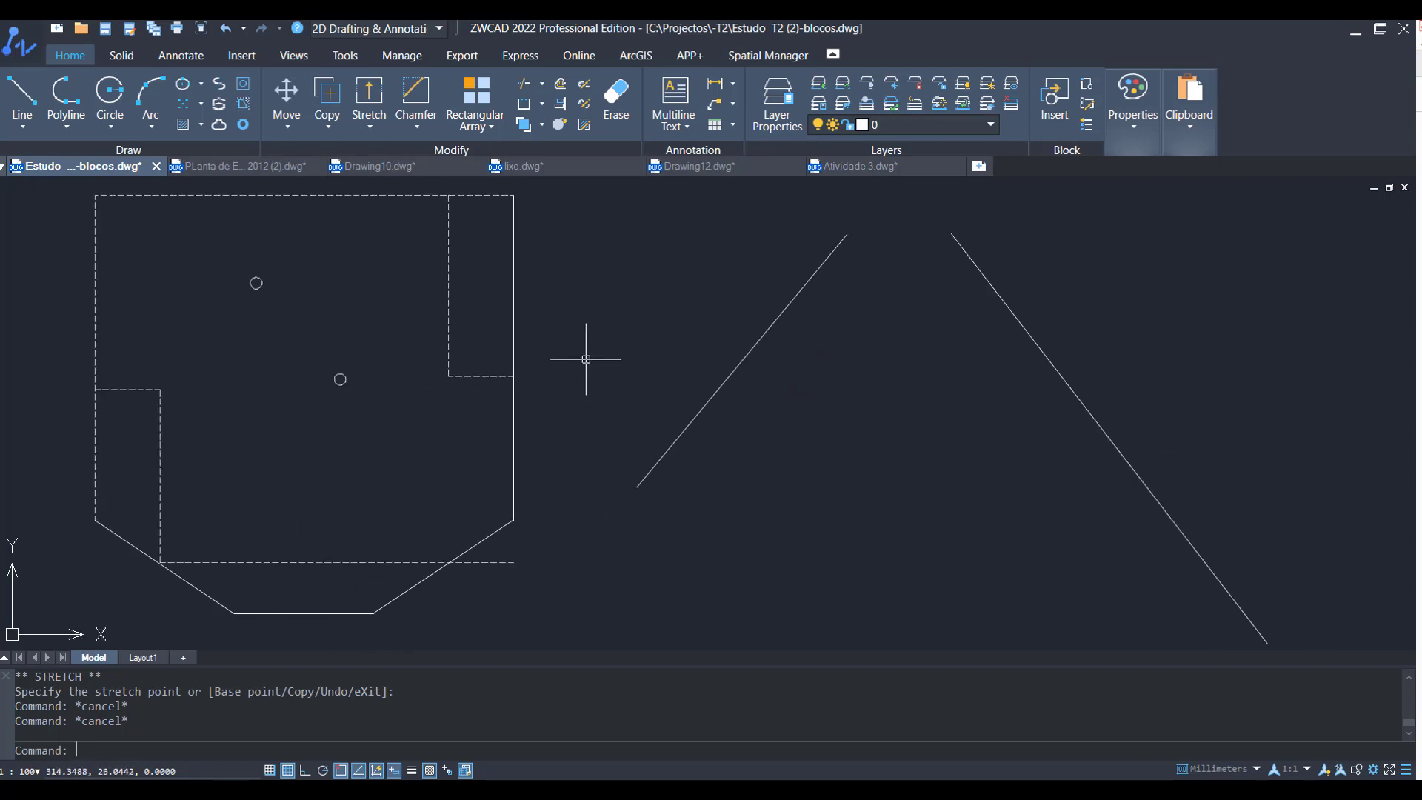
type("ha")
key("Return")
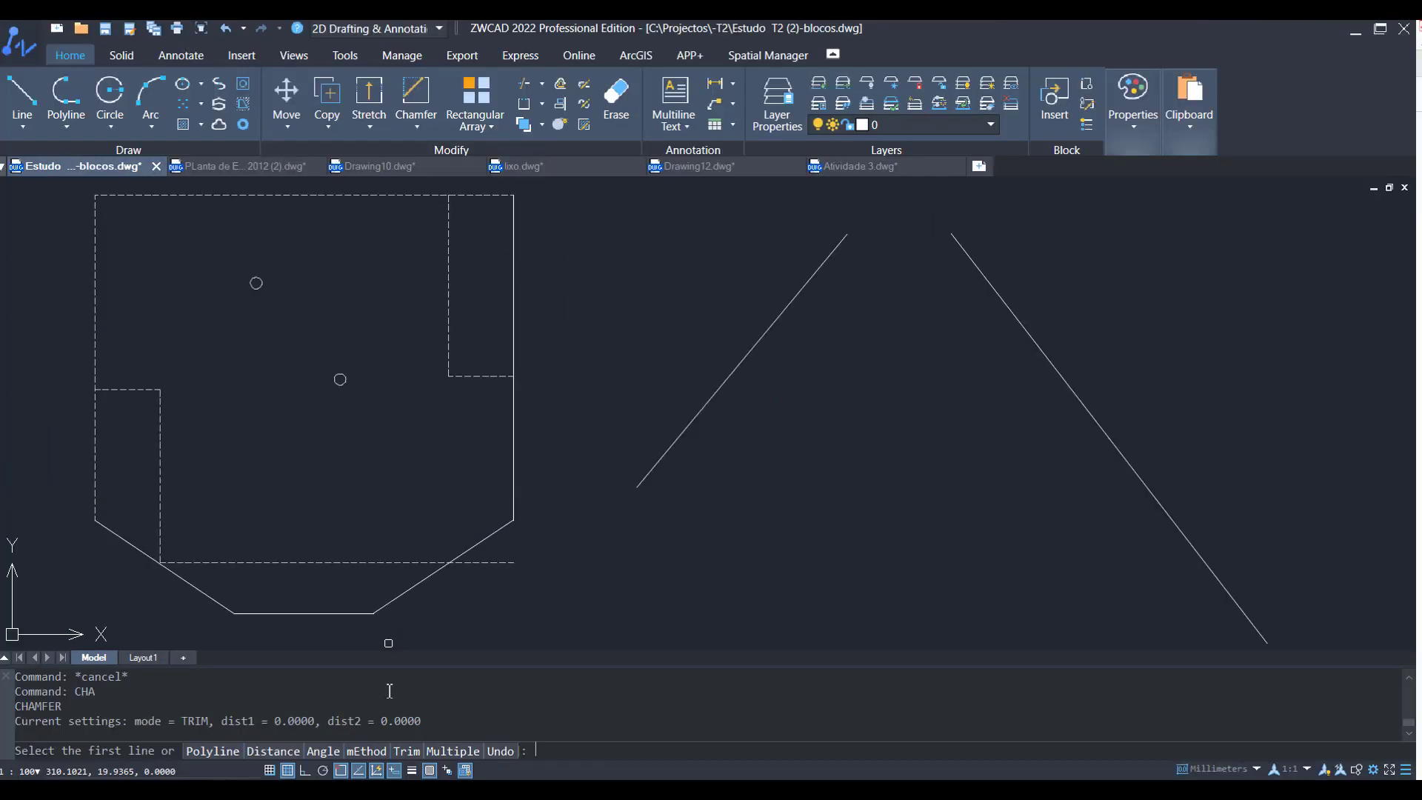
left_click(793, 283)
left_click(1001, 302)
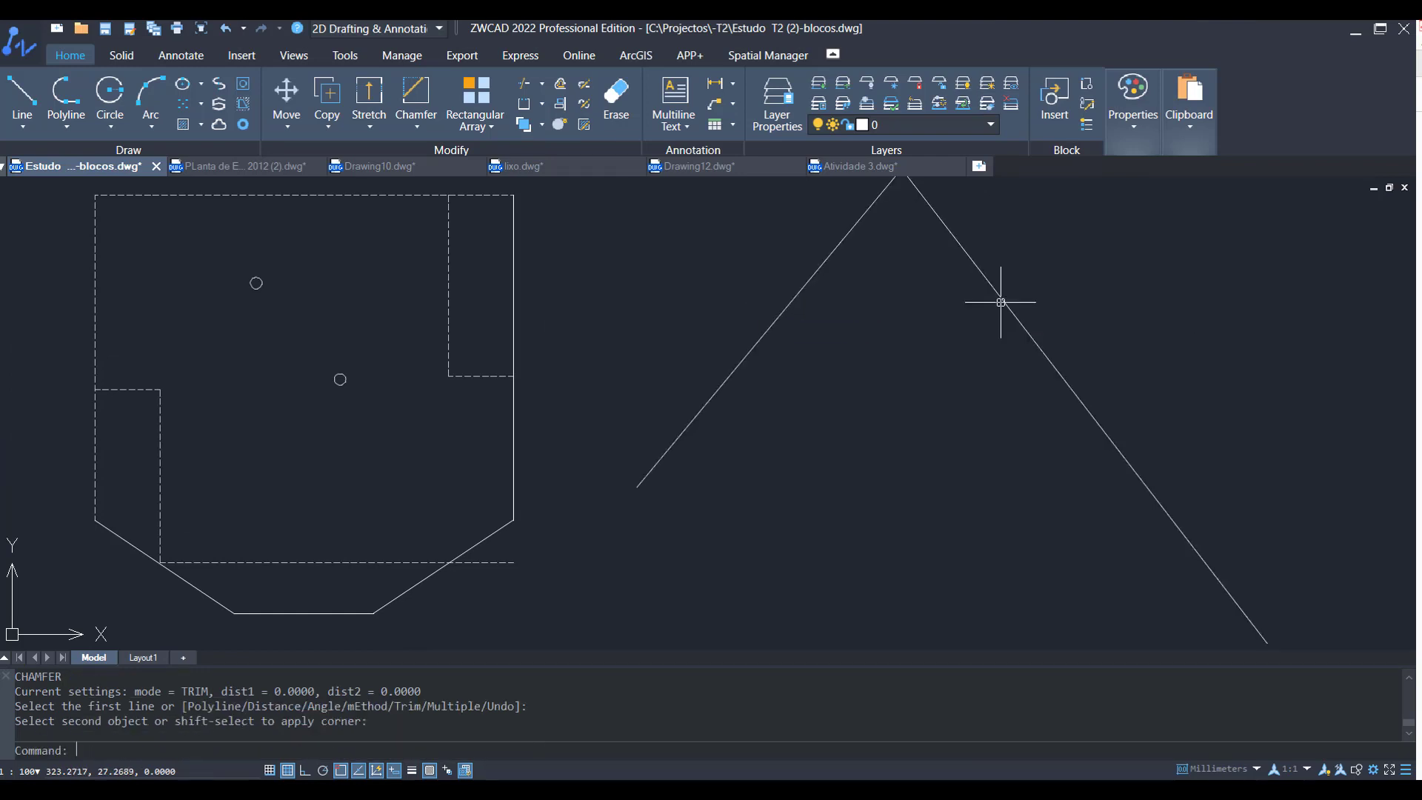
middle_click_drag(971, 317, 955, 385)
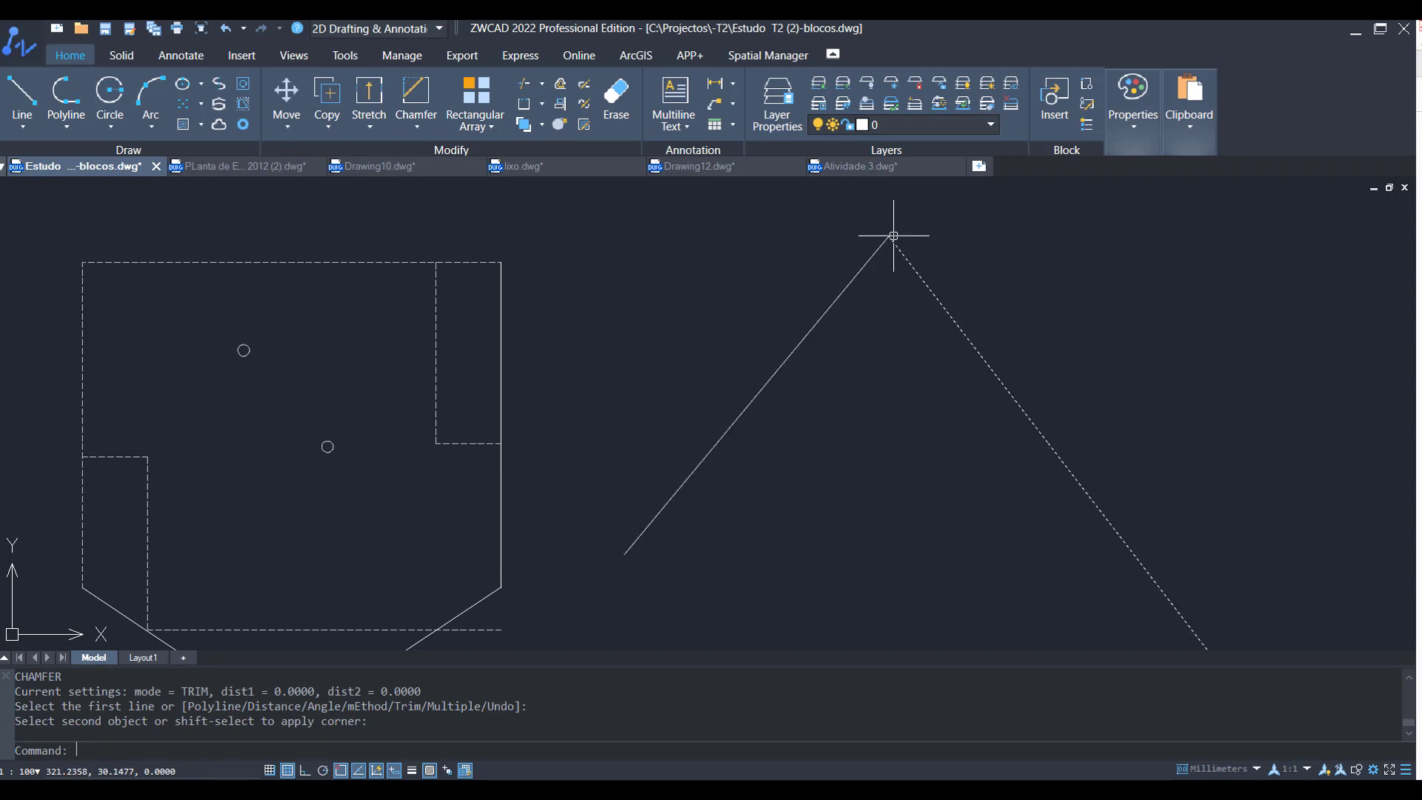
middle_click_drag(849, 423, 918, 393)
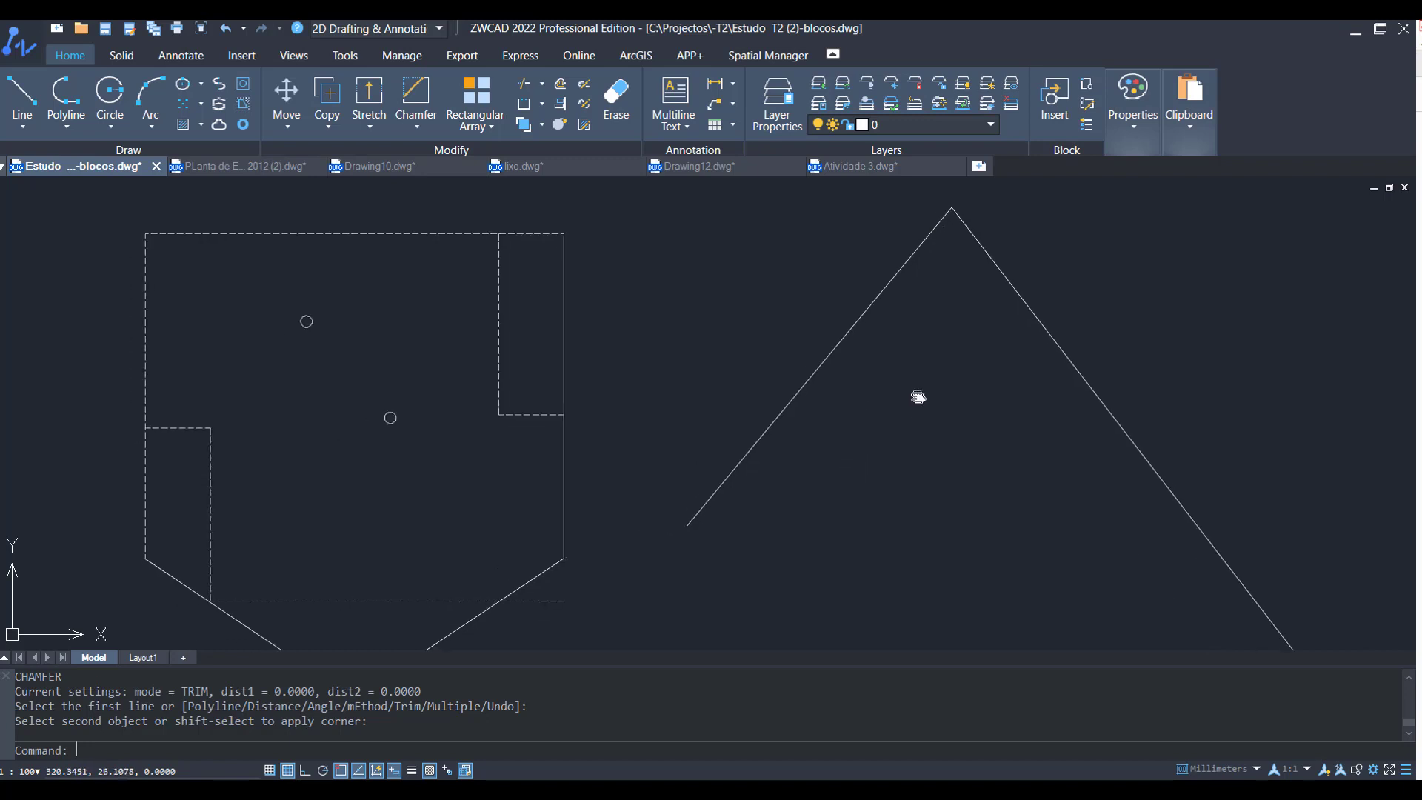